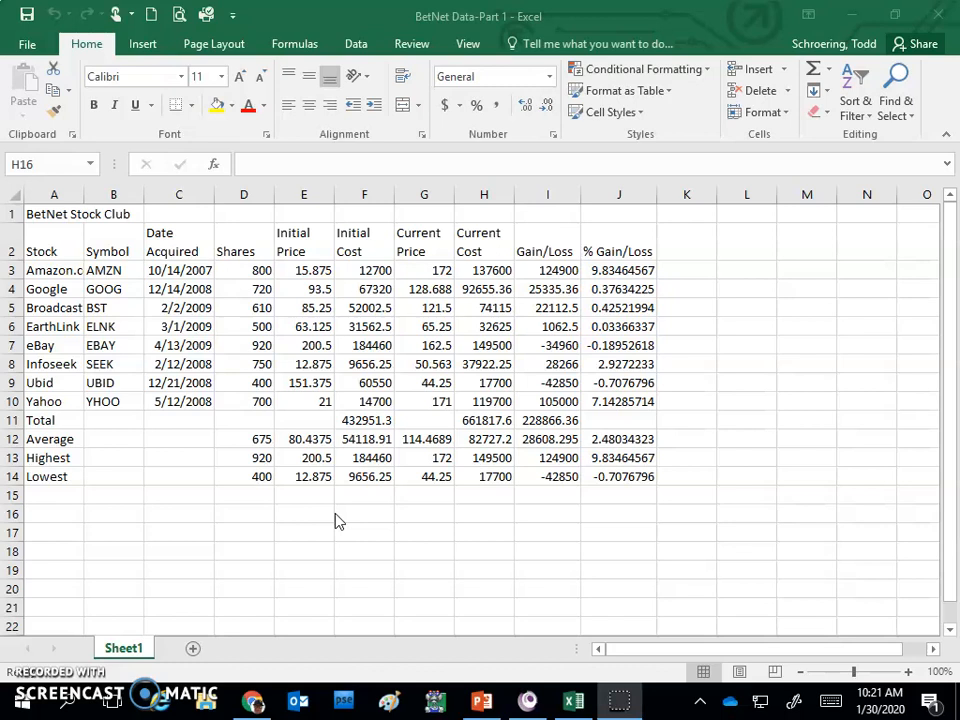
- Merge and center the BetNet Stock Club title across cells A1:J1
click(48, 213)
drag(48, 213, 611, 208)
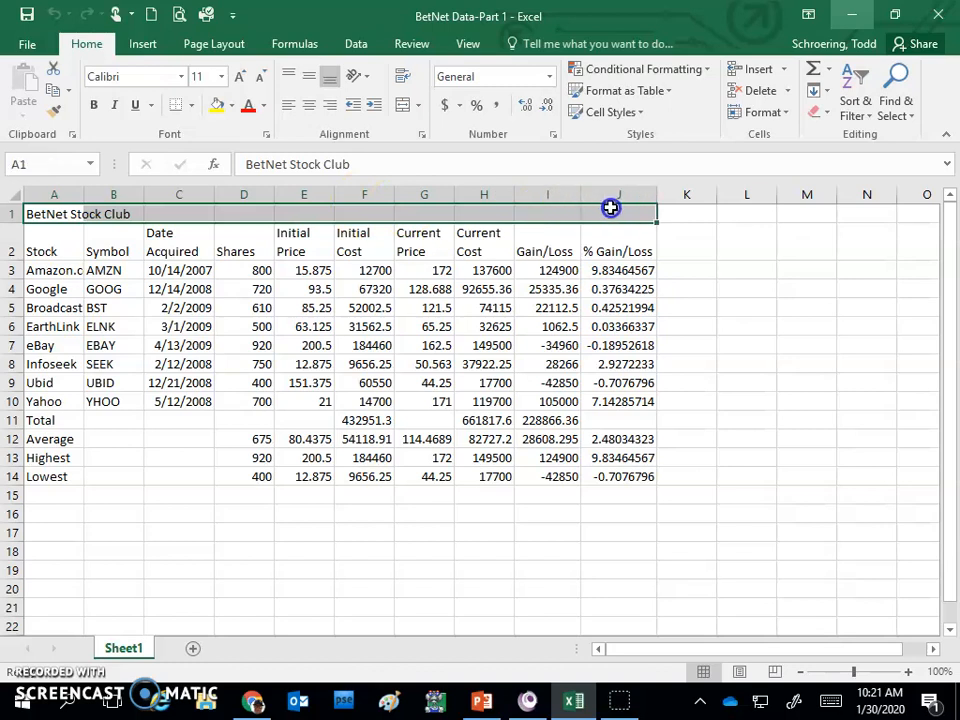
click(403, 106)
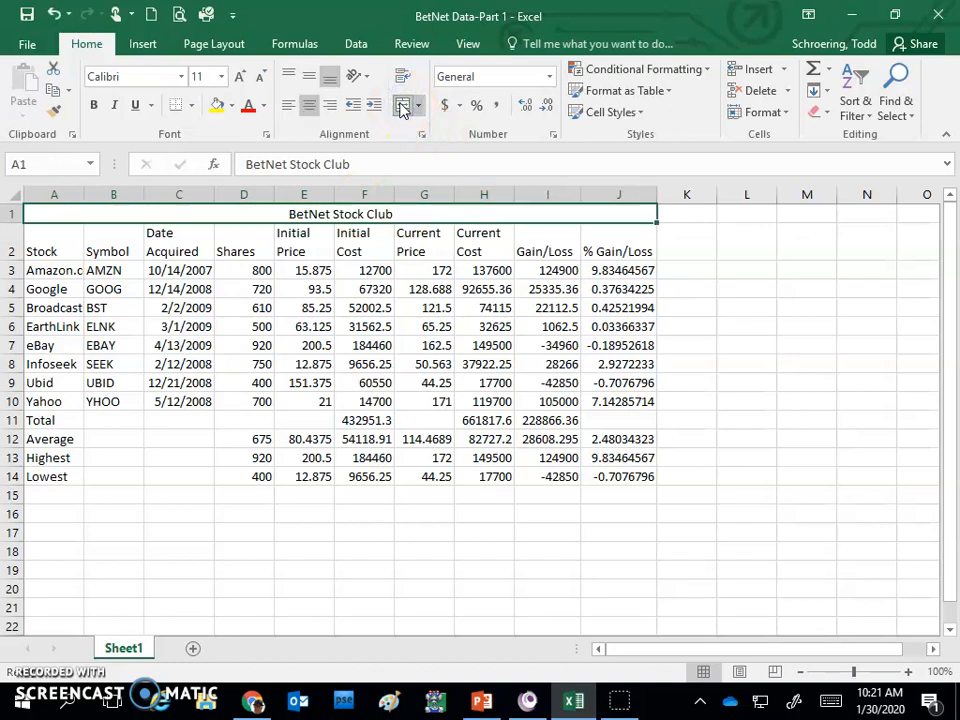
- Set the title in row 1 to the Bookman Old Style font at size 36
click(182, 76)
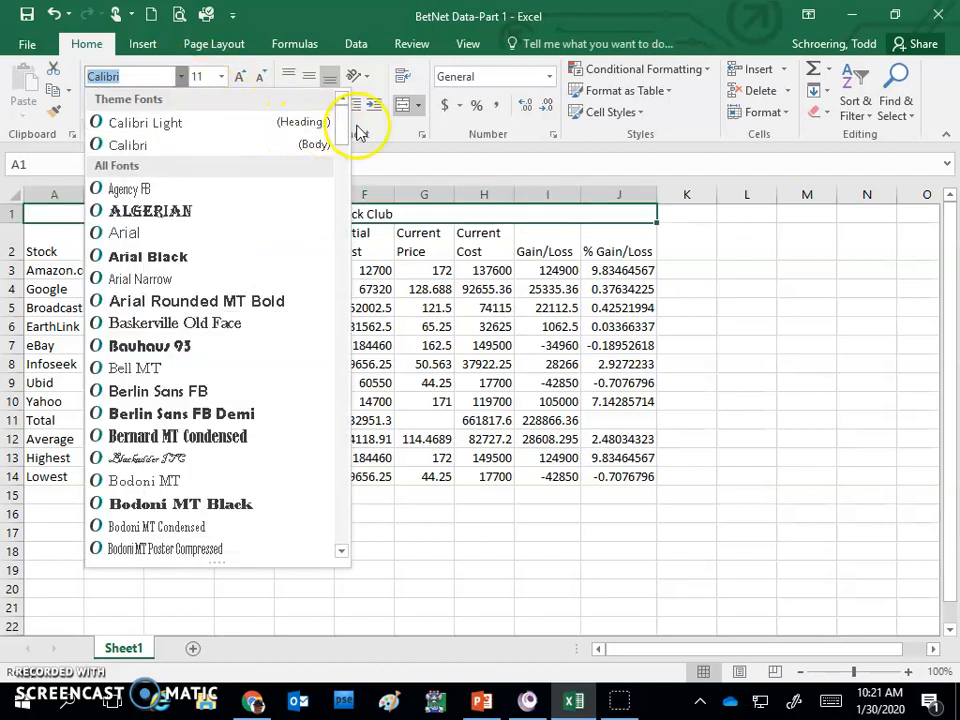
drag(338, 122, 340, 133)
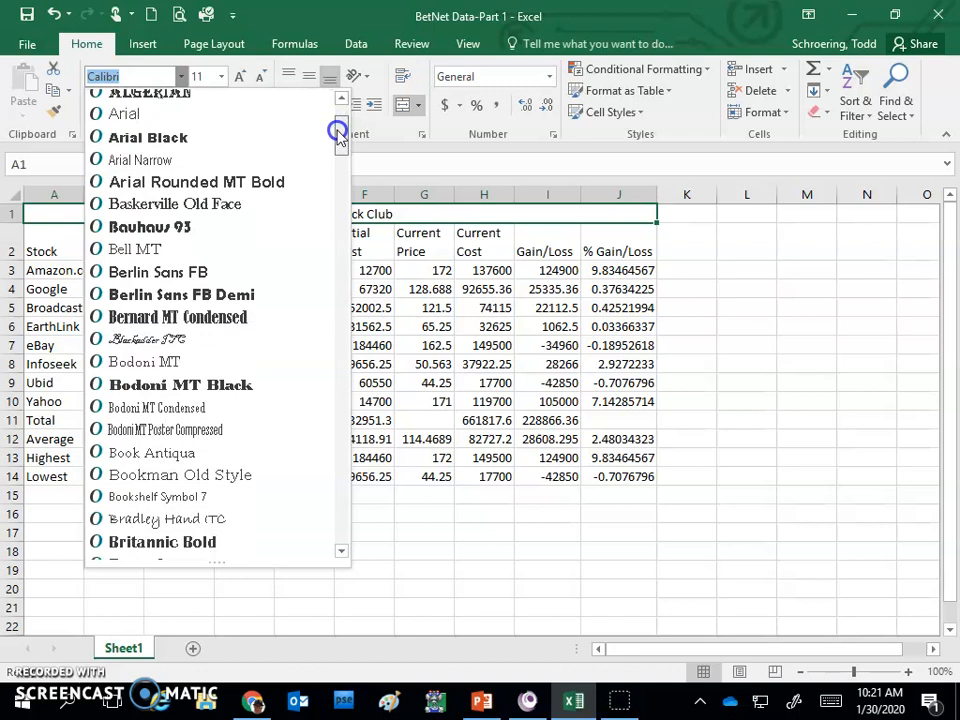
click(152, 474)
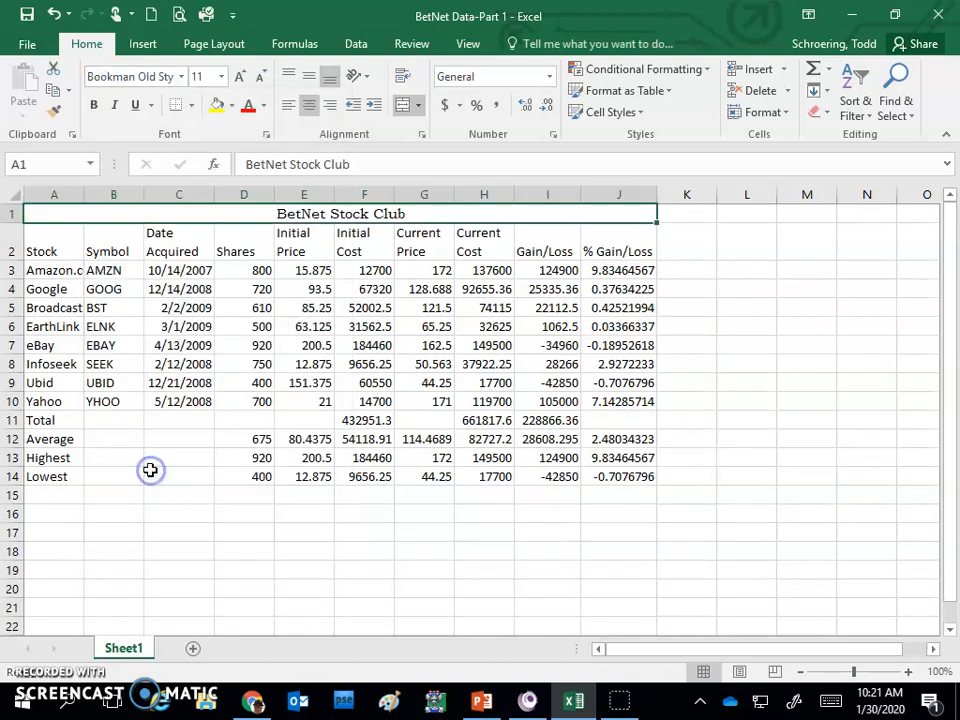
click(221, 75)
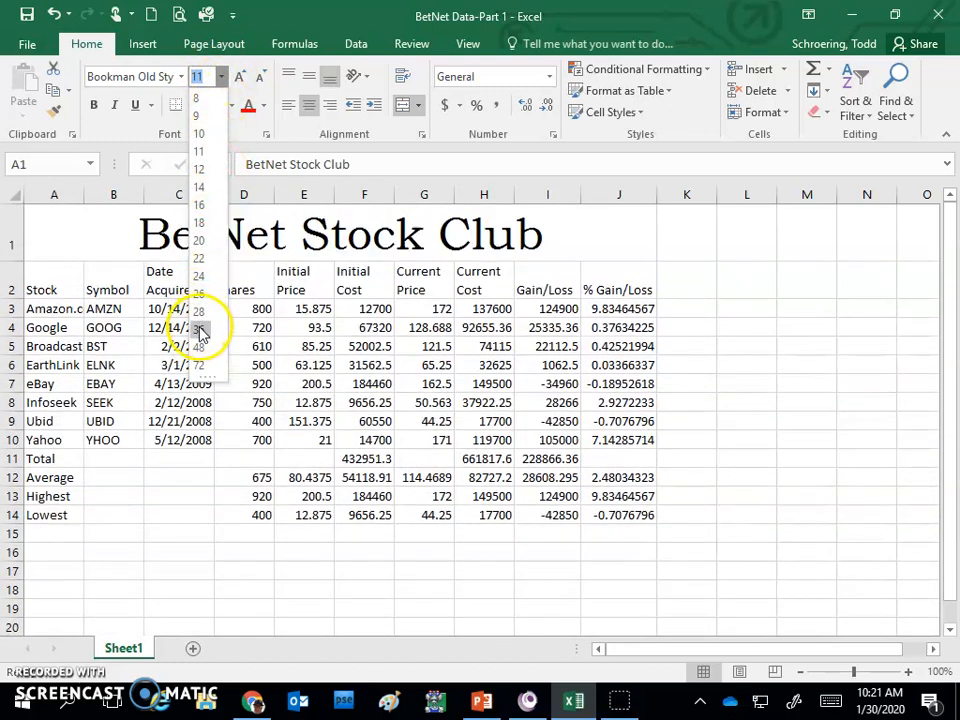
click(199, 330)
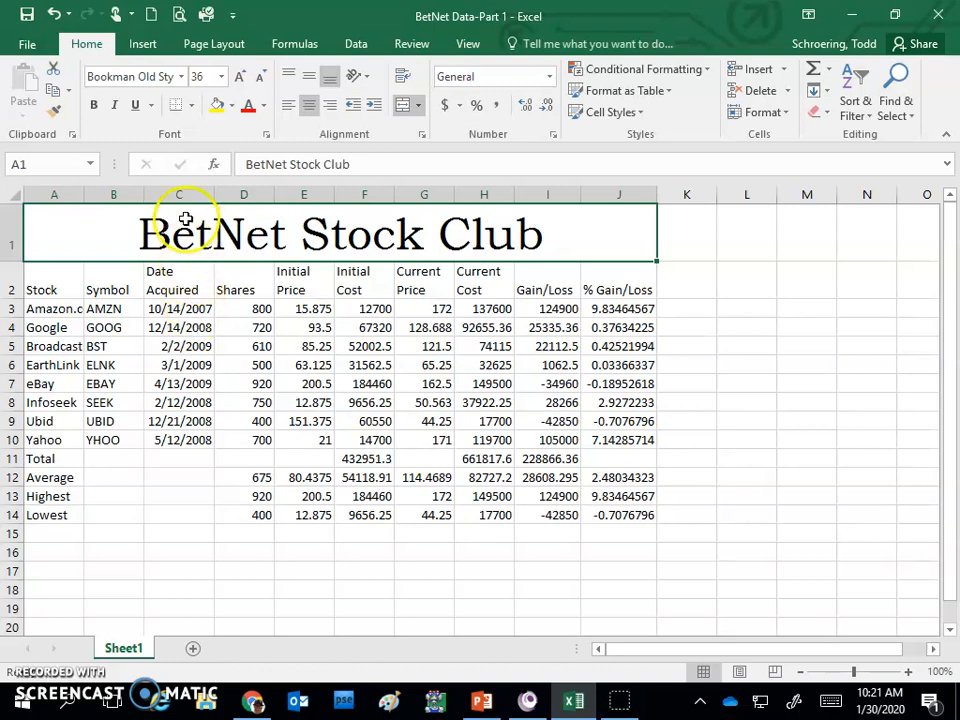
- Give the merged title cell thick outside borders and the lightest green theme fill color
click(194, 108)
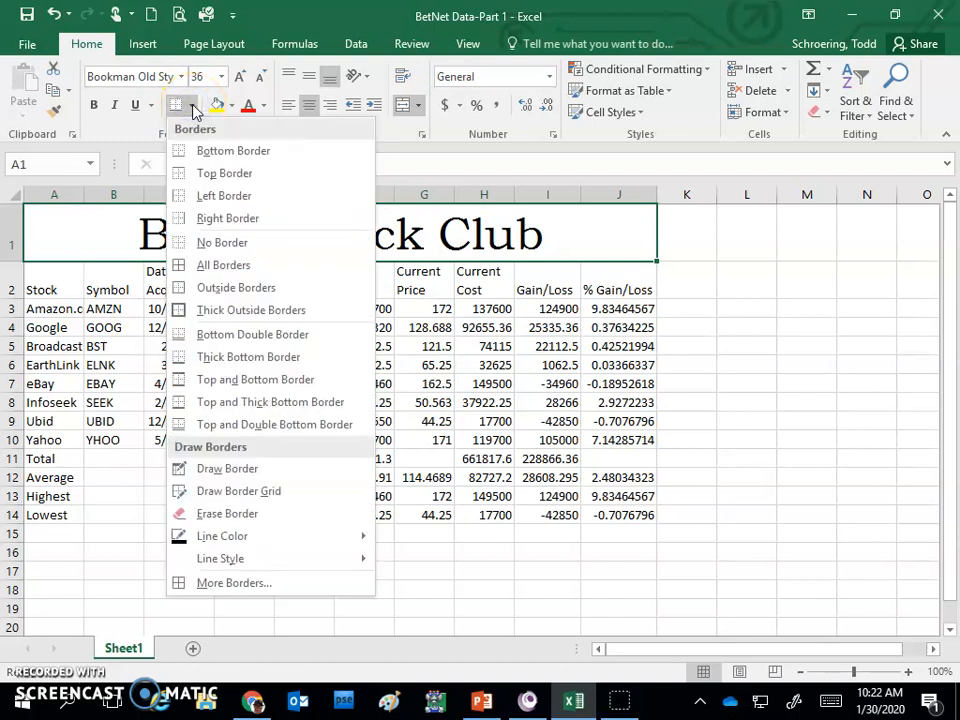
click(222, 312)
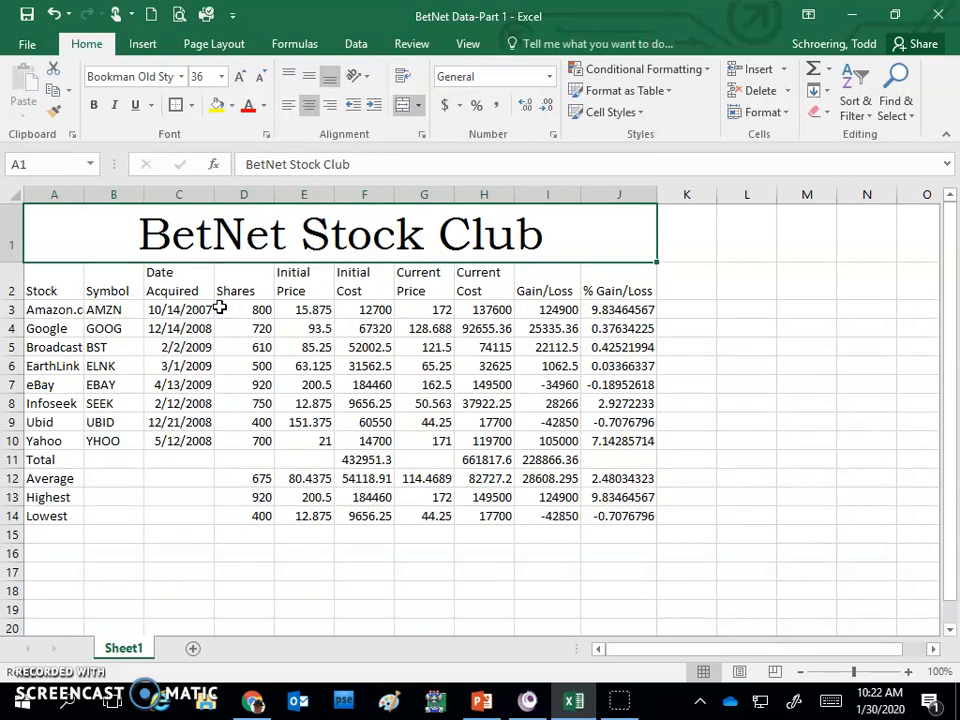
click(232, 108)
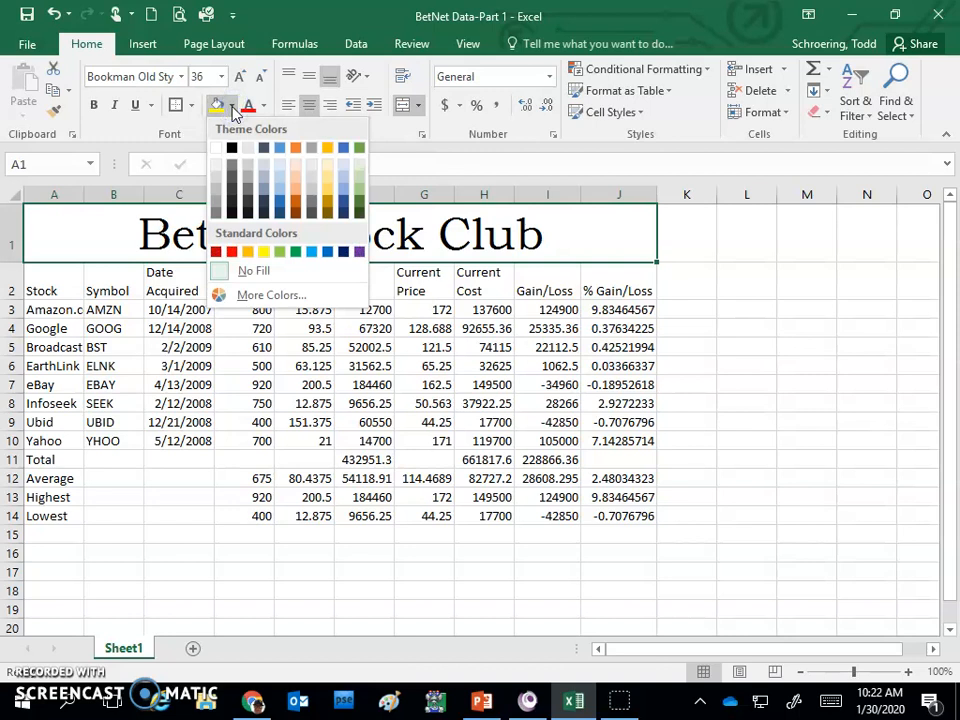
click(360, 167)
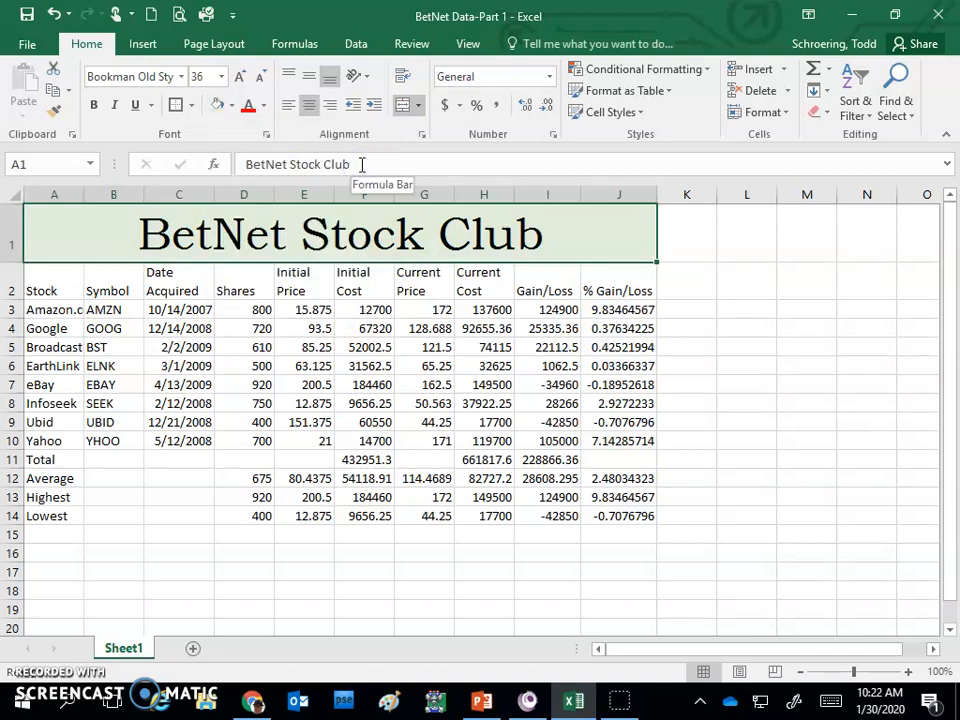
click(546, 313)
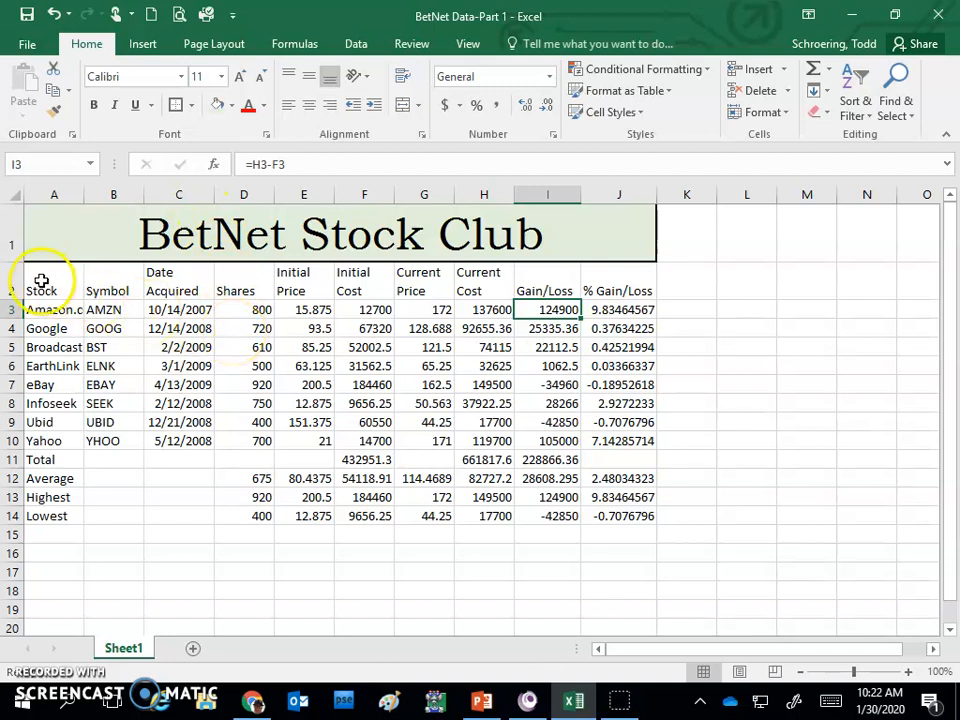
- Center and bold the column headings in A2:J2 and add a thick bottom border below them
drag(43, 279, 604, 289)
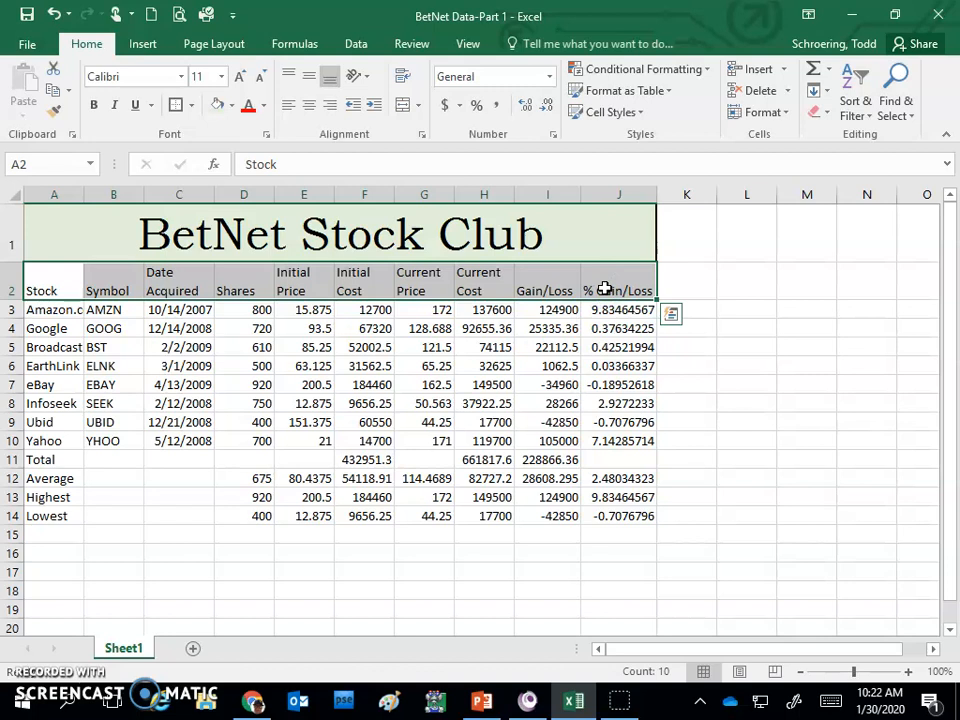
click(312, 110)
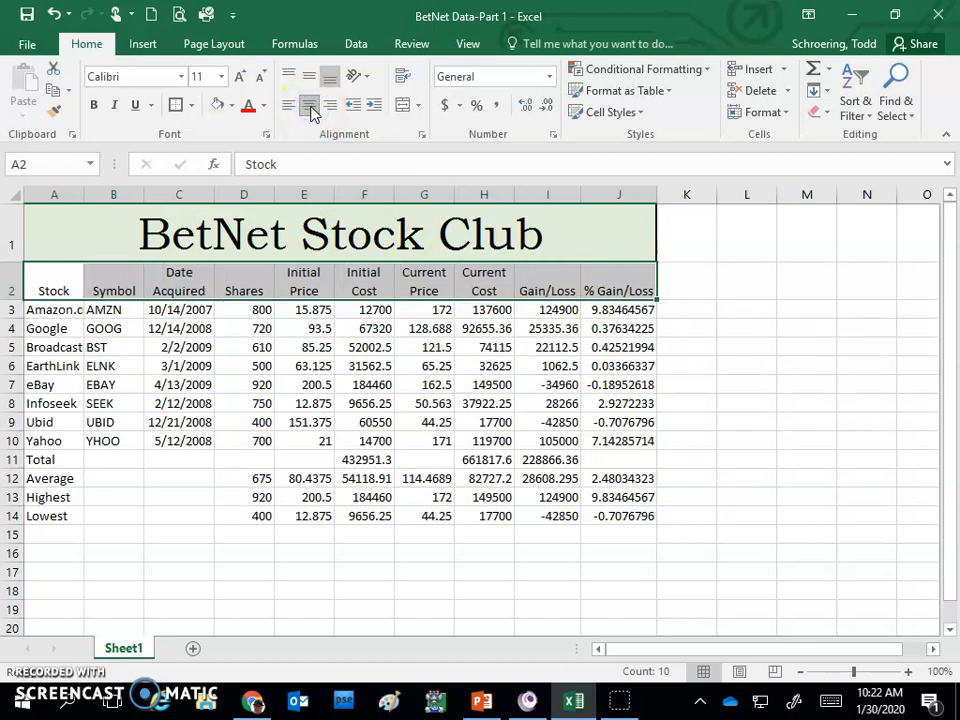
click(93, 105)
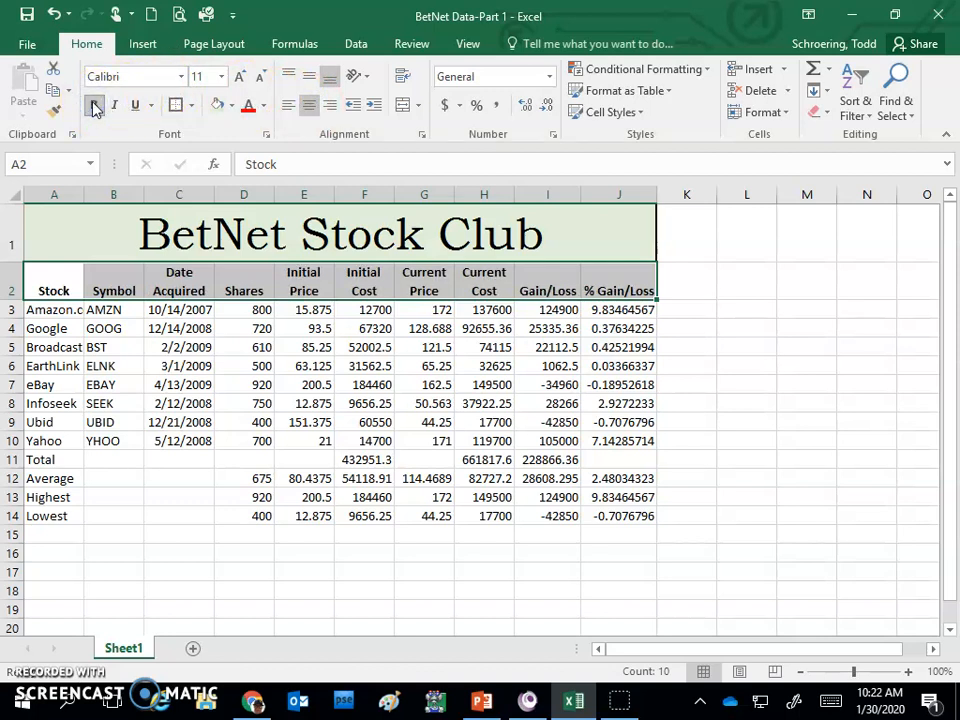
click(191, 106)
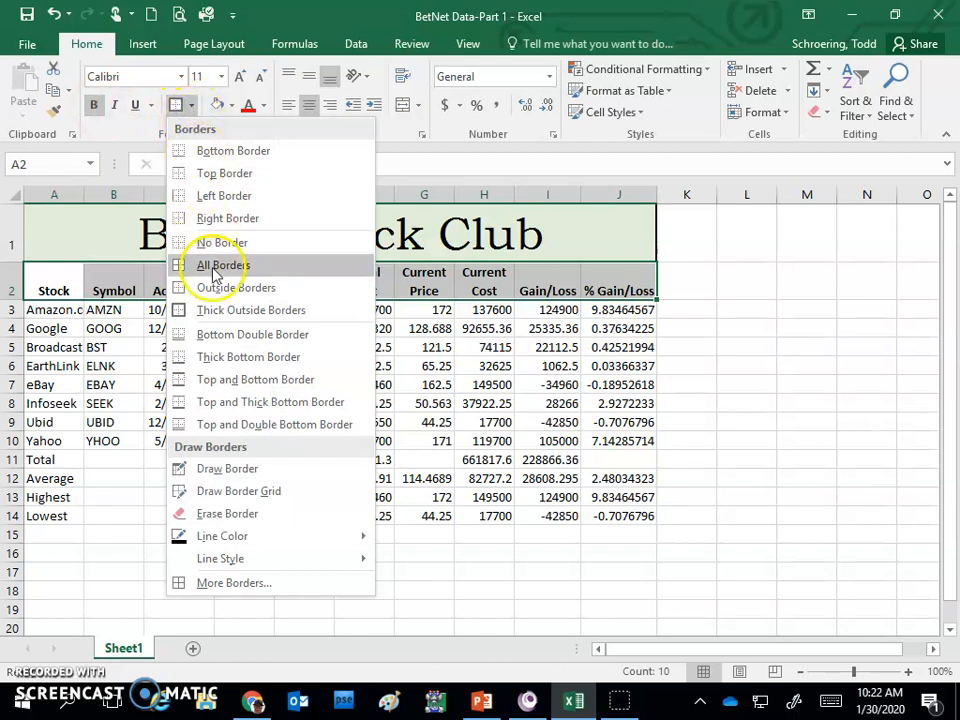
click(233, 357)
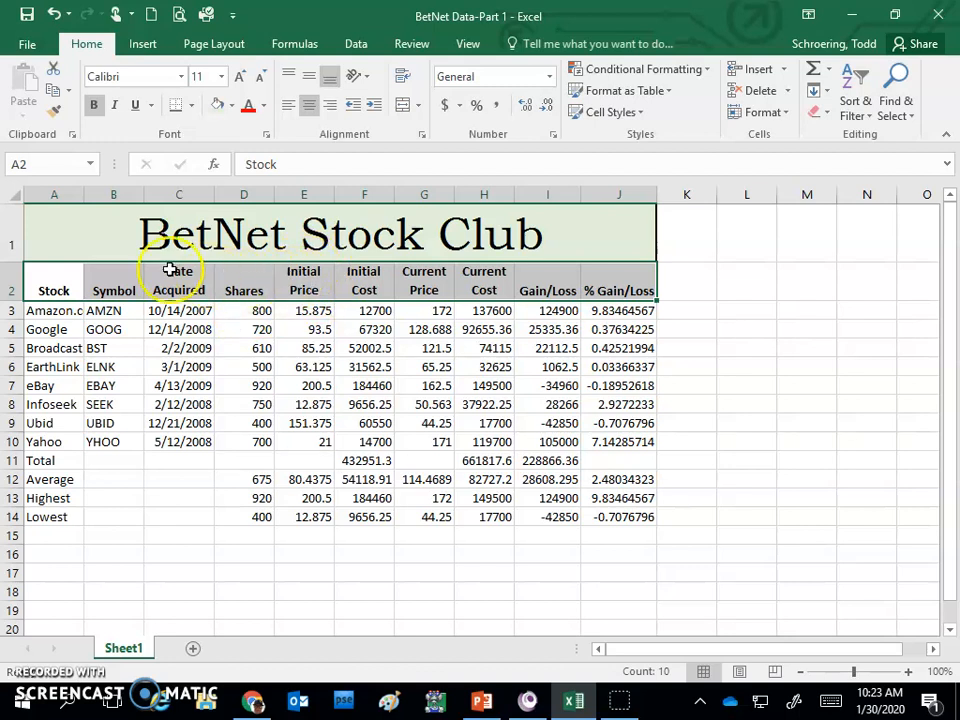
- Increase the row height of the column heading row, row 2
click(14, 286)
right_click(15, 285)
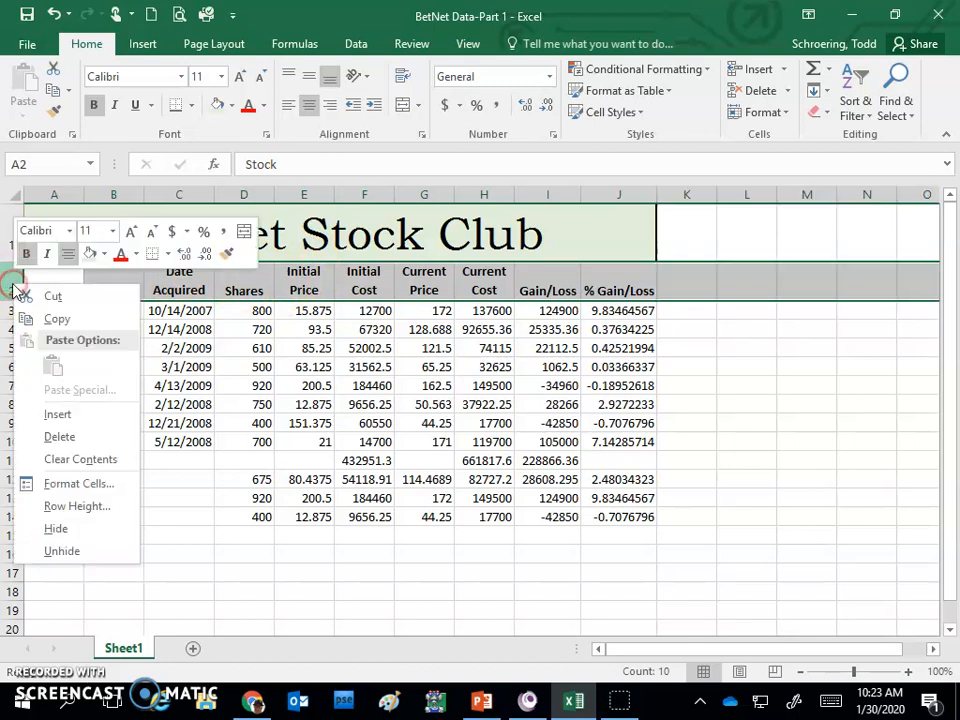
click(62, 507)
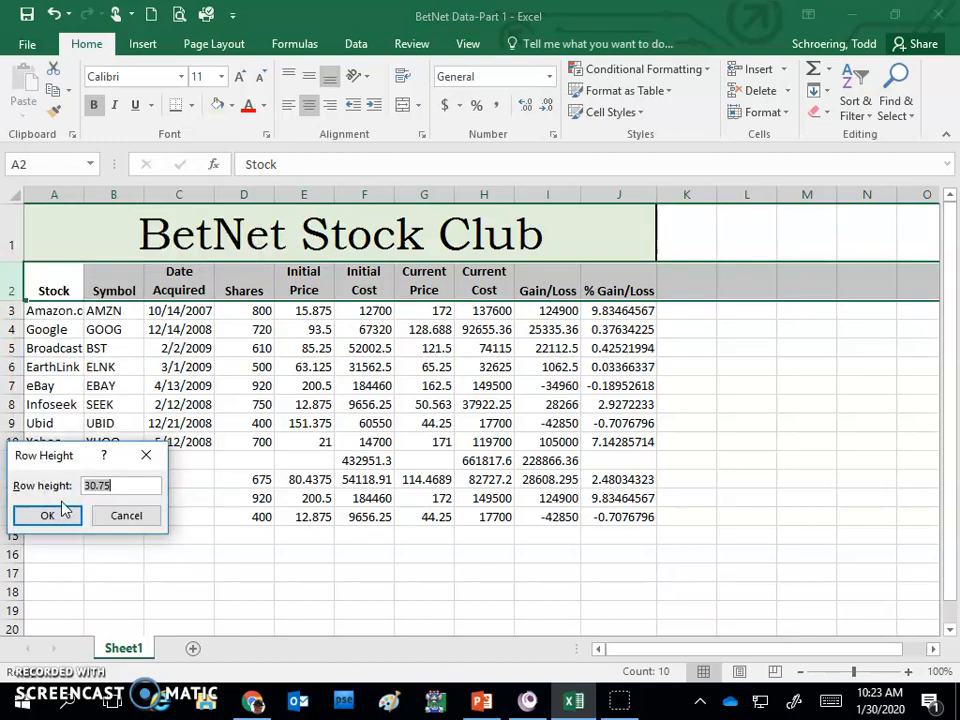
text(40)
click(62, 510)
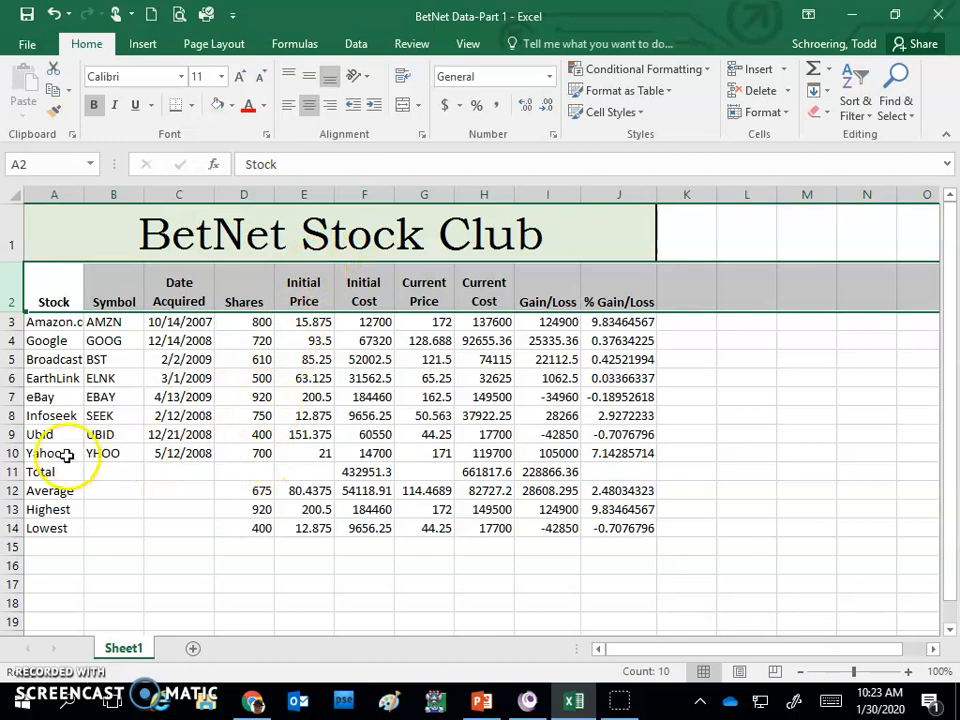
- Add a thick bottom border under the Yahoo row, cells A10:J10
drag(42, 453, 611, 454)
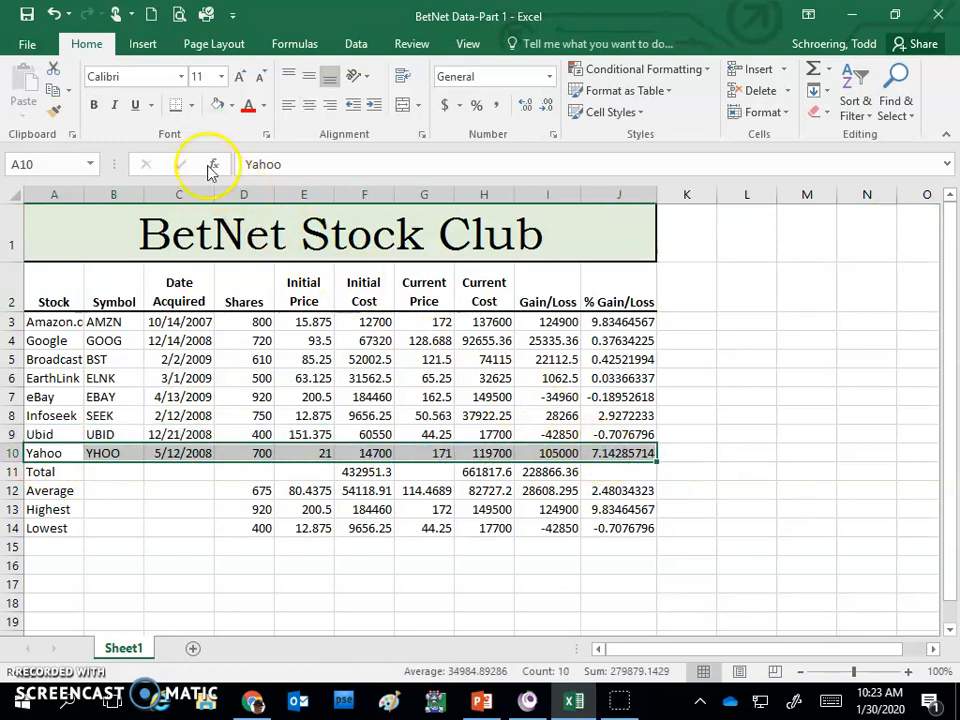
click(176, 106)
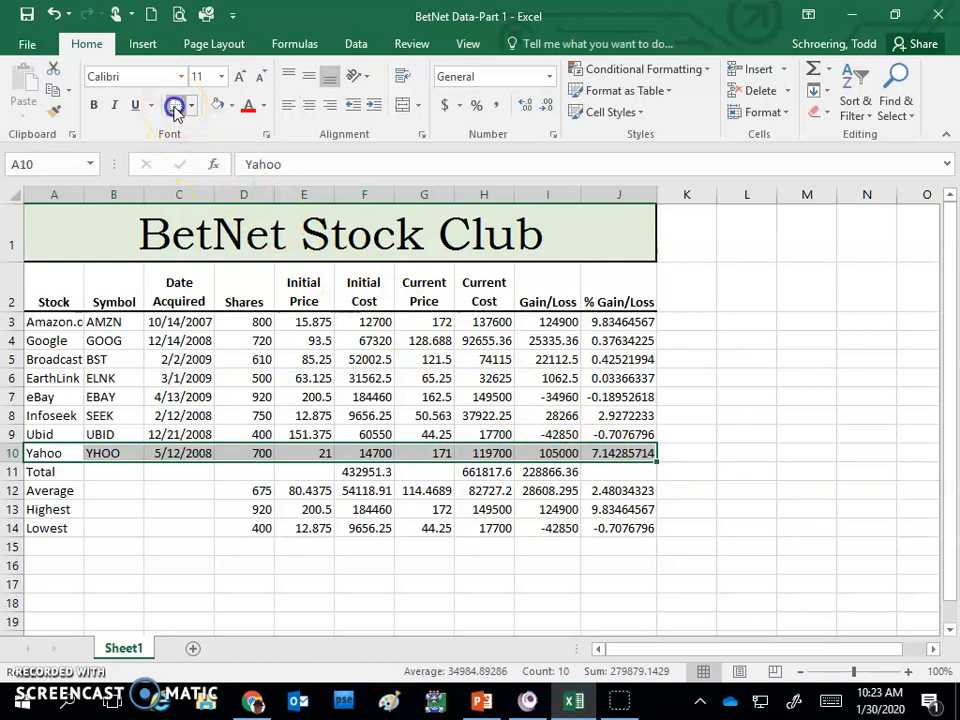
click(686, 414)
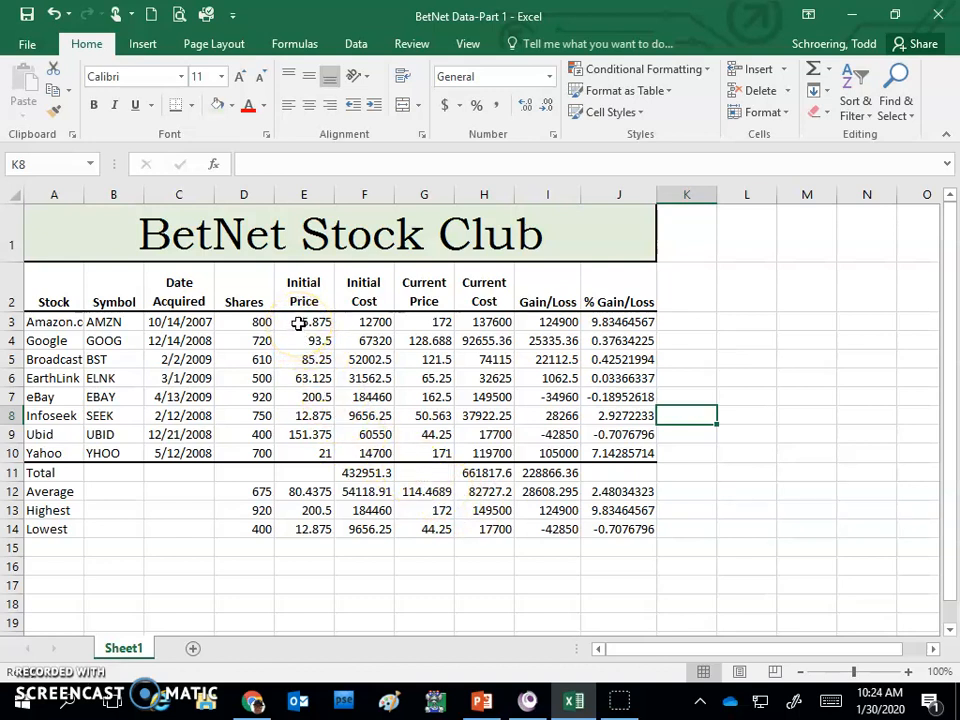
- Apply the dollar Accounting number format to E3:I3 and the totals in F11:I11, and autofit the Gain/Loss column's width
drag(298, 322, 533, 326)
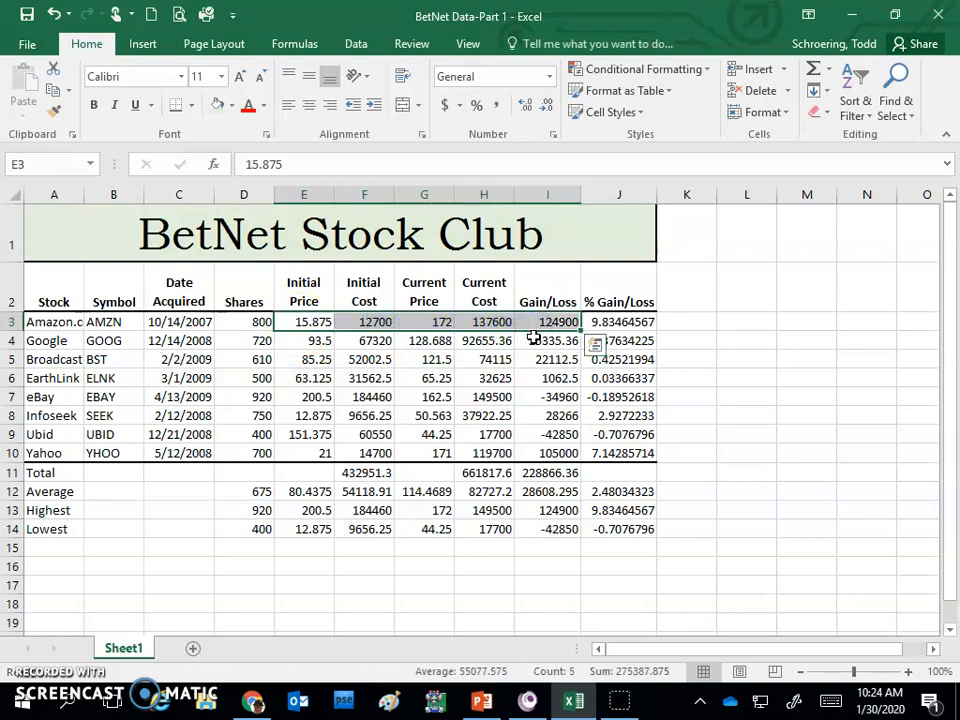
click(445, 106)
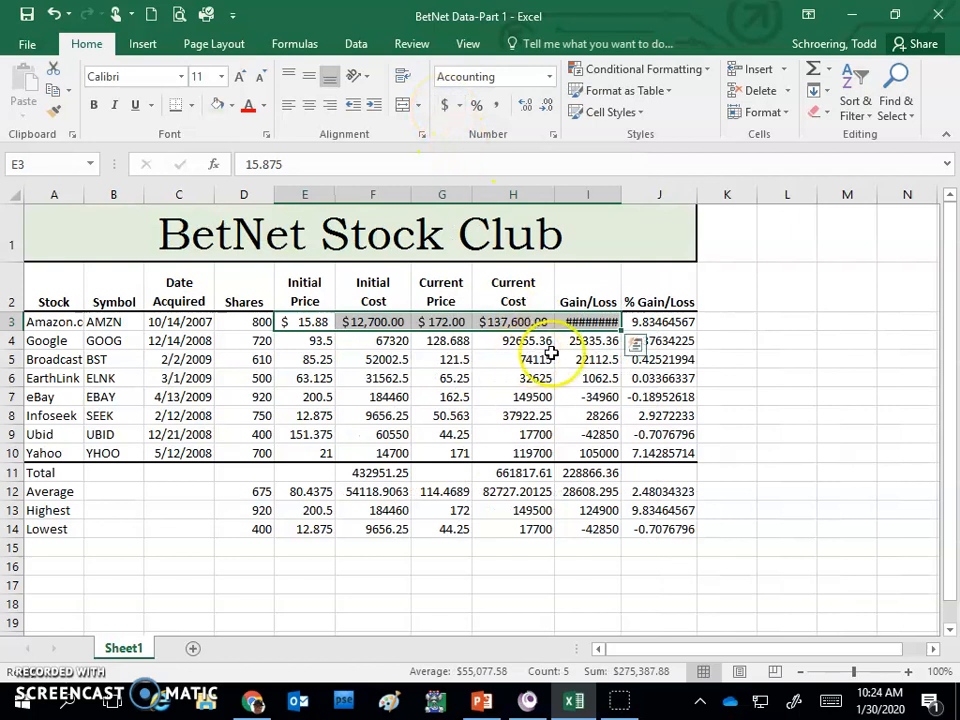
double_click(622, 194)
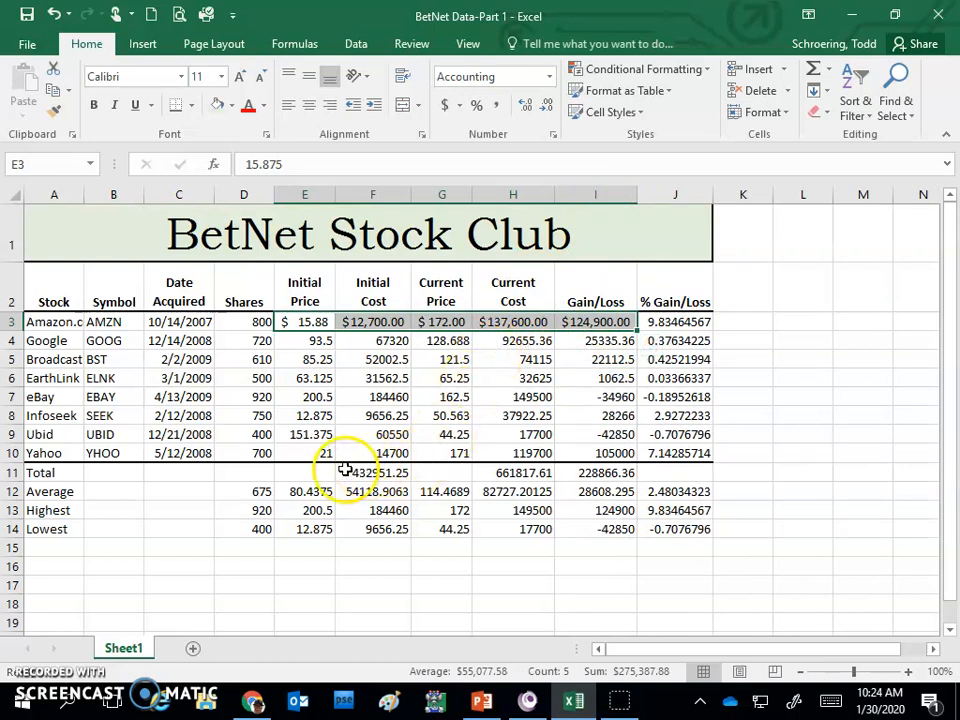
drag(352, 473, 572, 472)
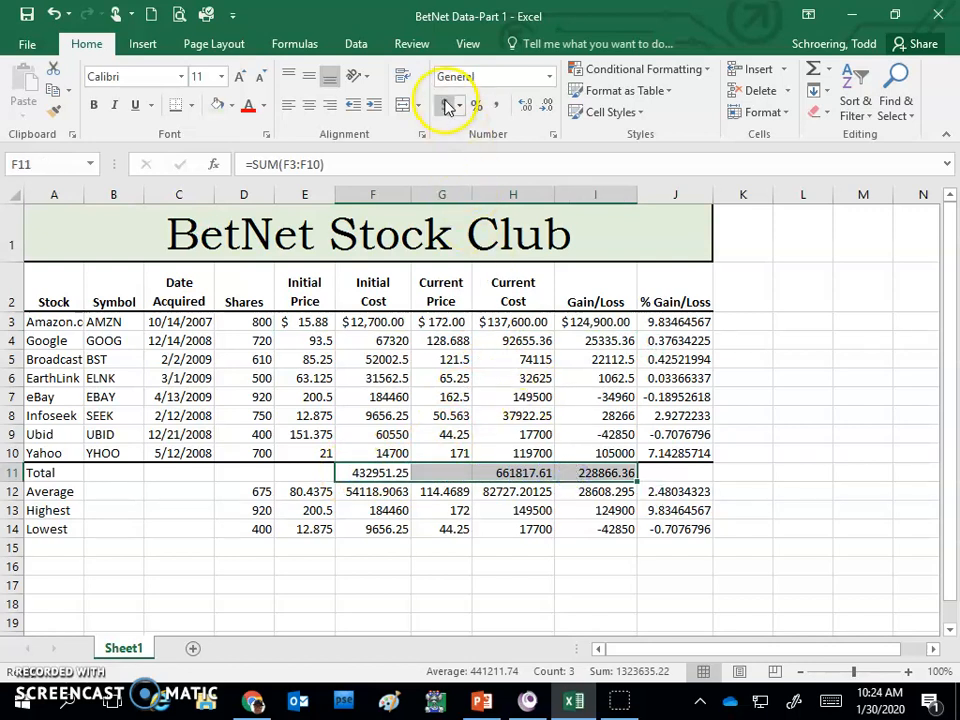
click(447, 107)
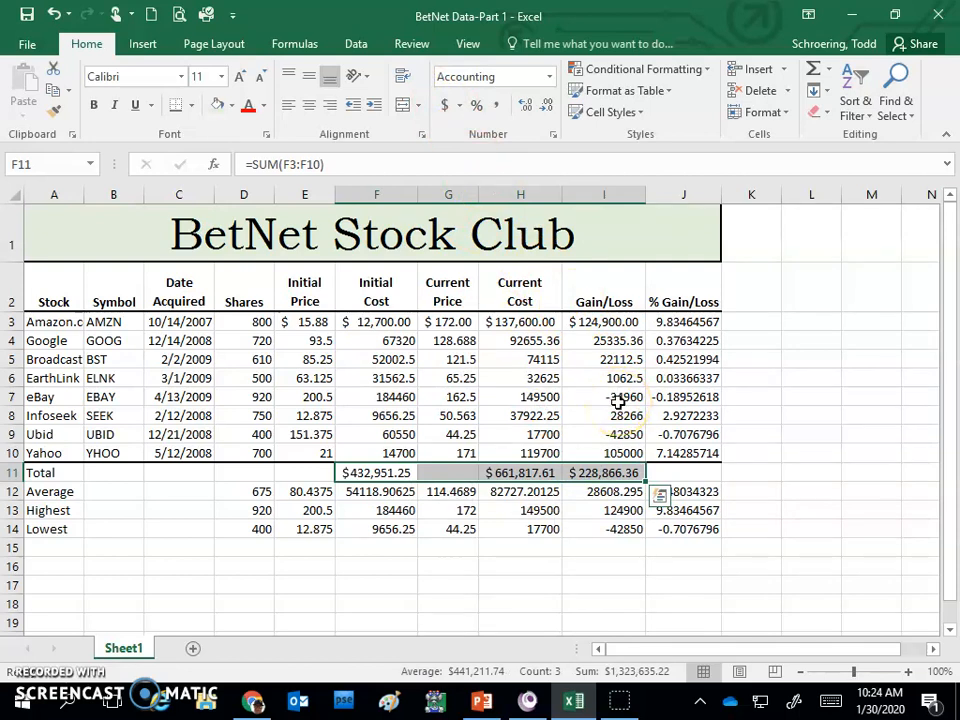
- Apply the comma style to the remaining stock amounts in E4:I10 and the summary statistics in E12:I14
click(307, 341)
drag(307, 341, 596, 452)
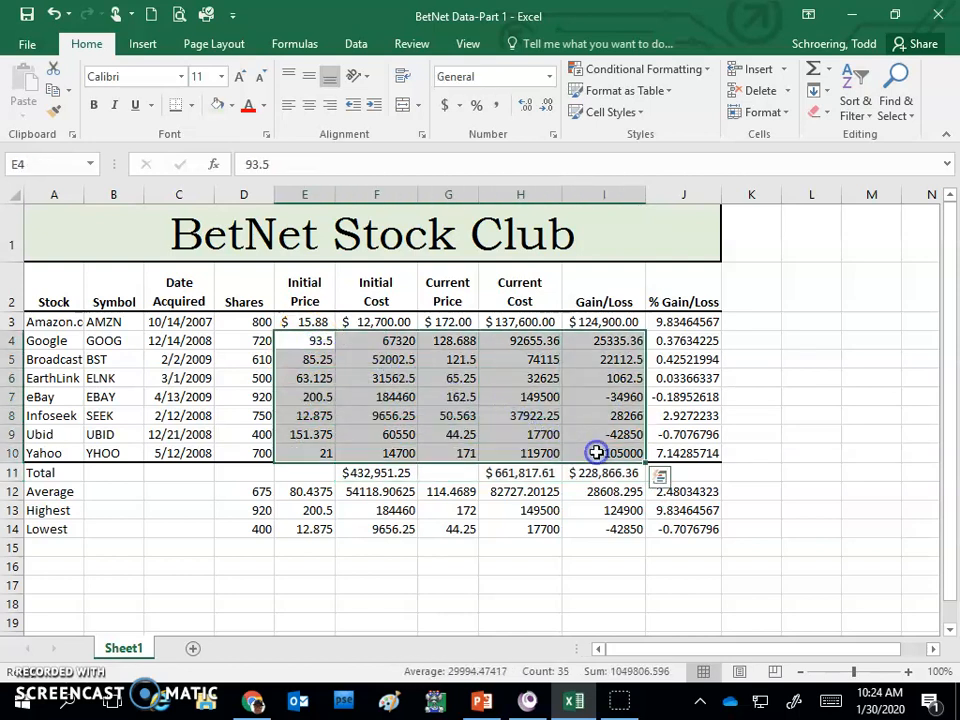
click(497, 104)
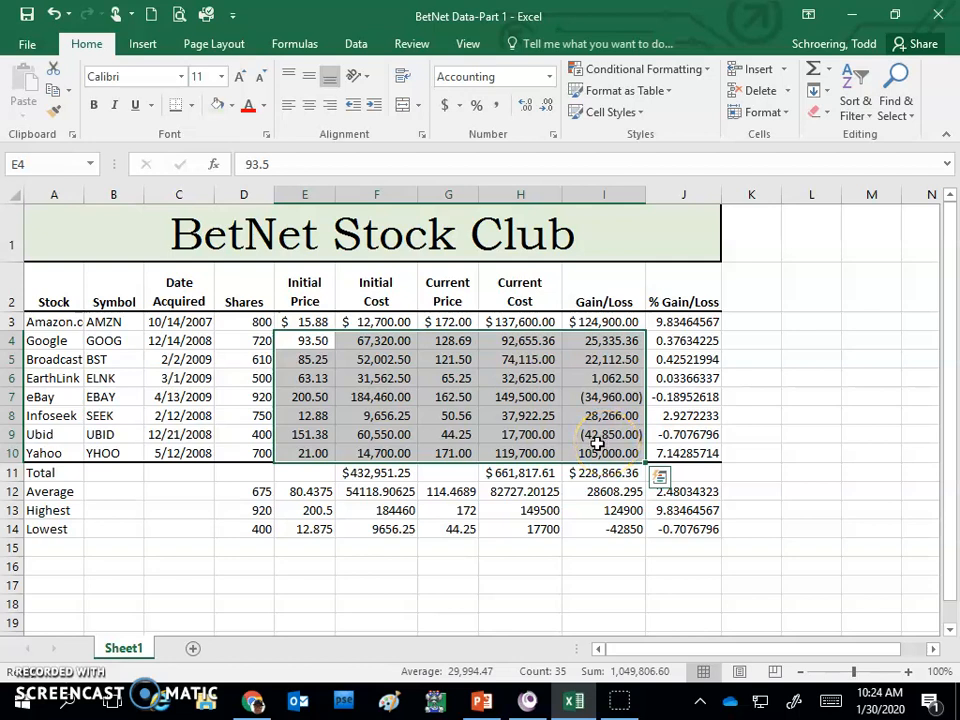
click(309, 491)
drag(309, 491, 581, 531)
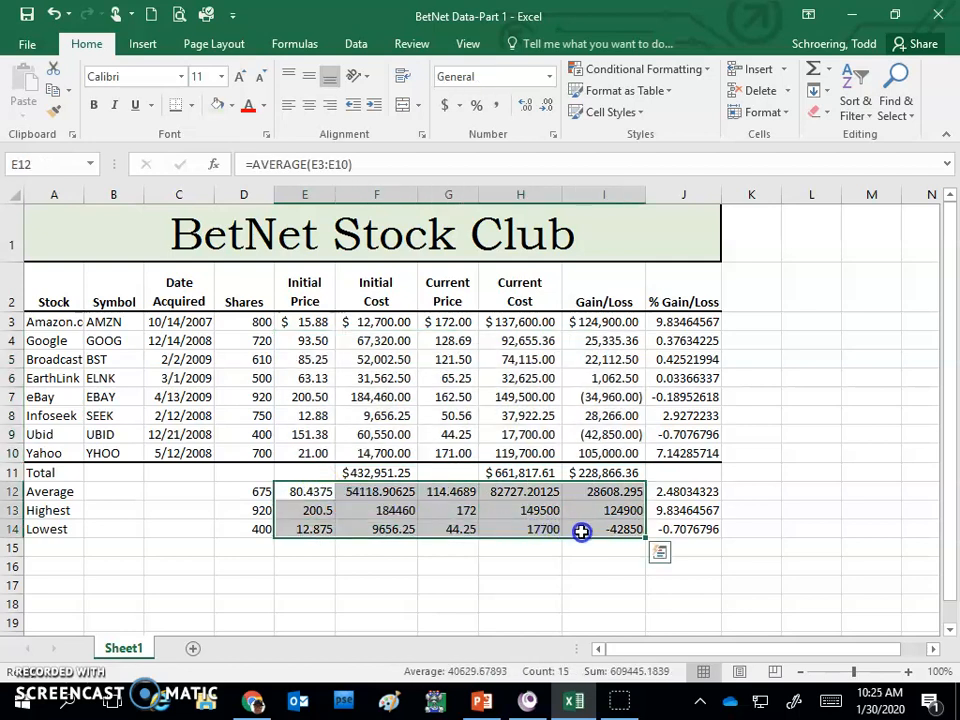
click(497, 105)
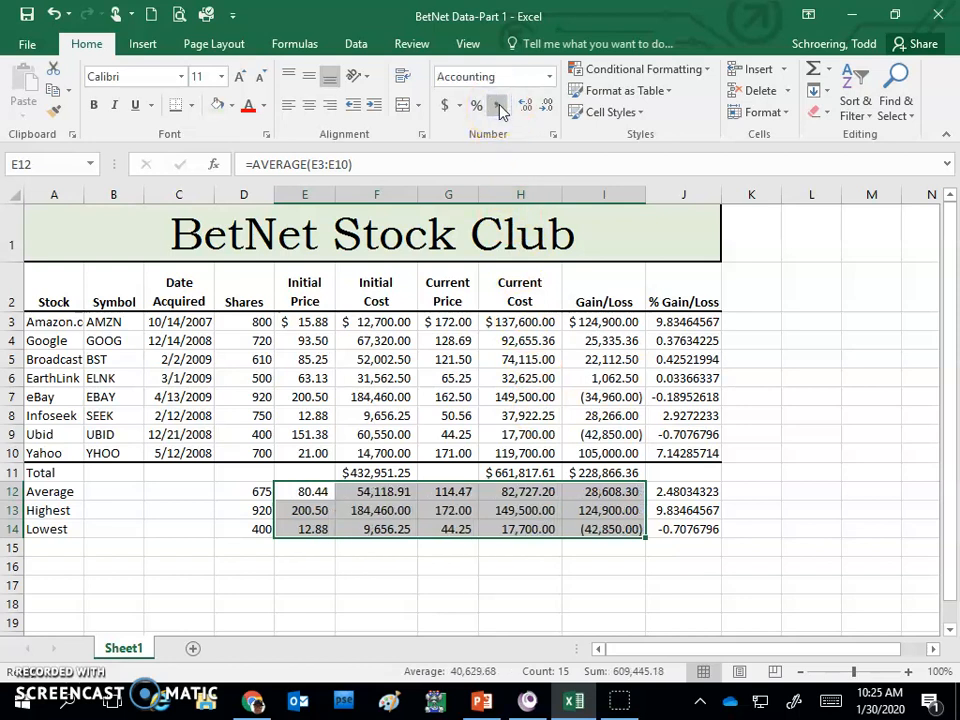
- Format the % Gain/Loss values in J3:J14 as percentages with two decimal places
click(688, 322)
drag(688, 322, 675, 529)
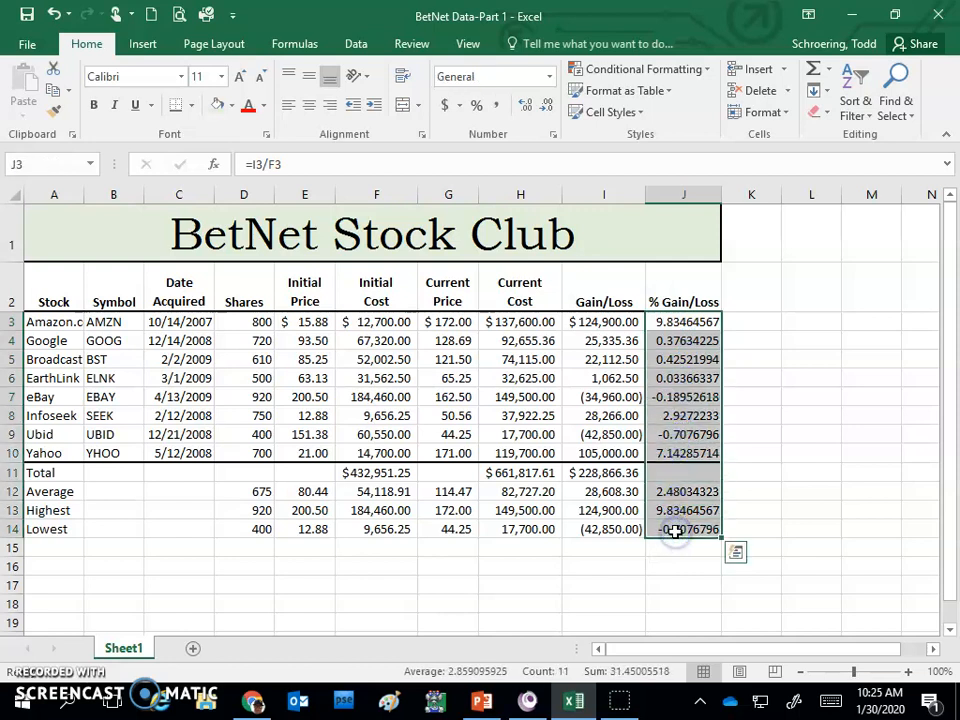
click(477, 106)
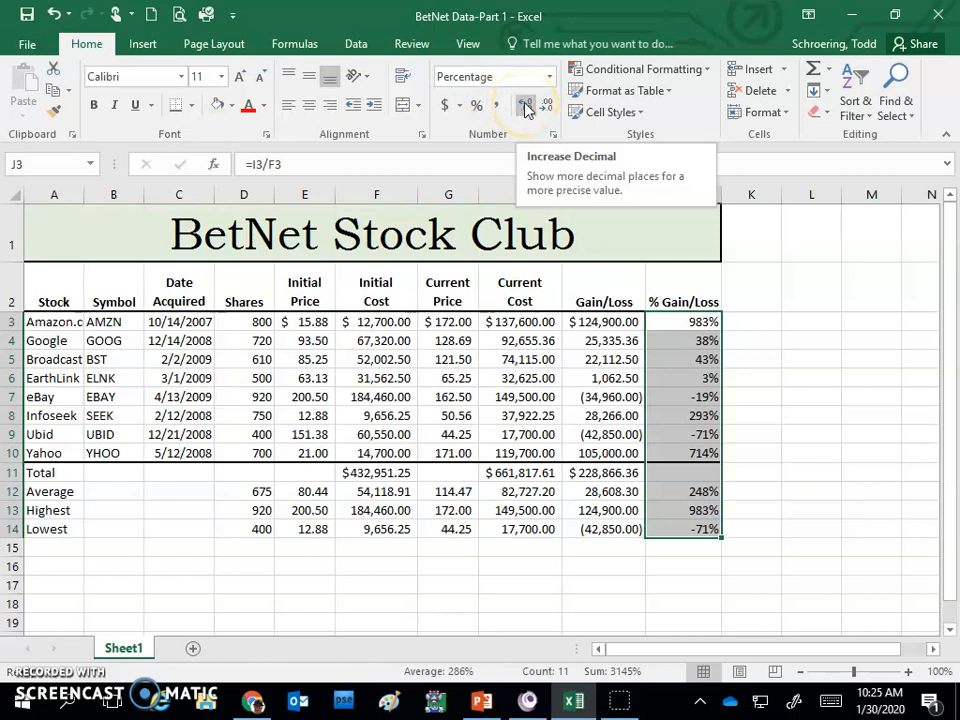
click(525, 106)
click(525, 106)
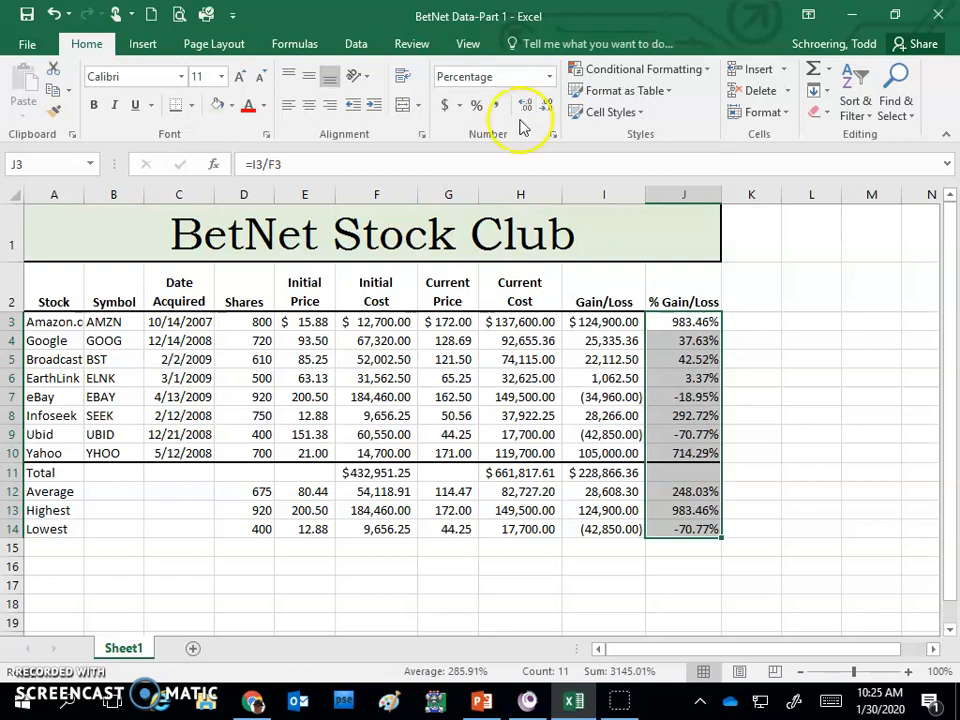
- Increase the row height of the Average row, row 12, to separate the statistics from the totals
click(421, 511)
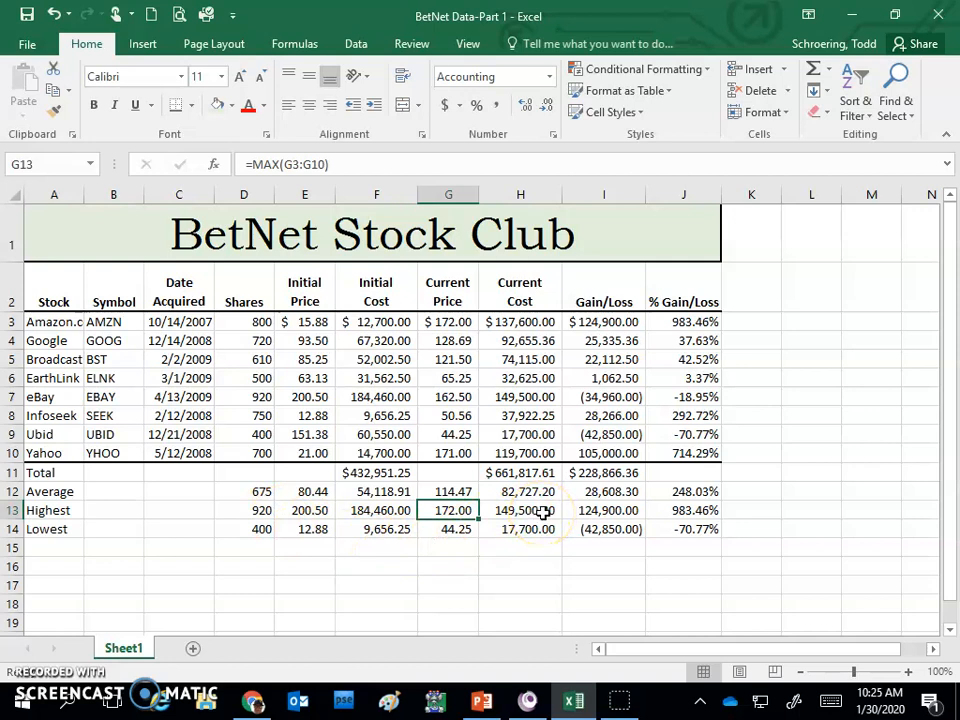
right_click(12, 491)
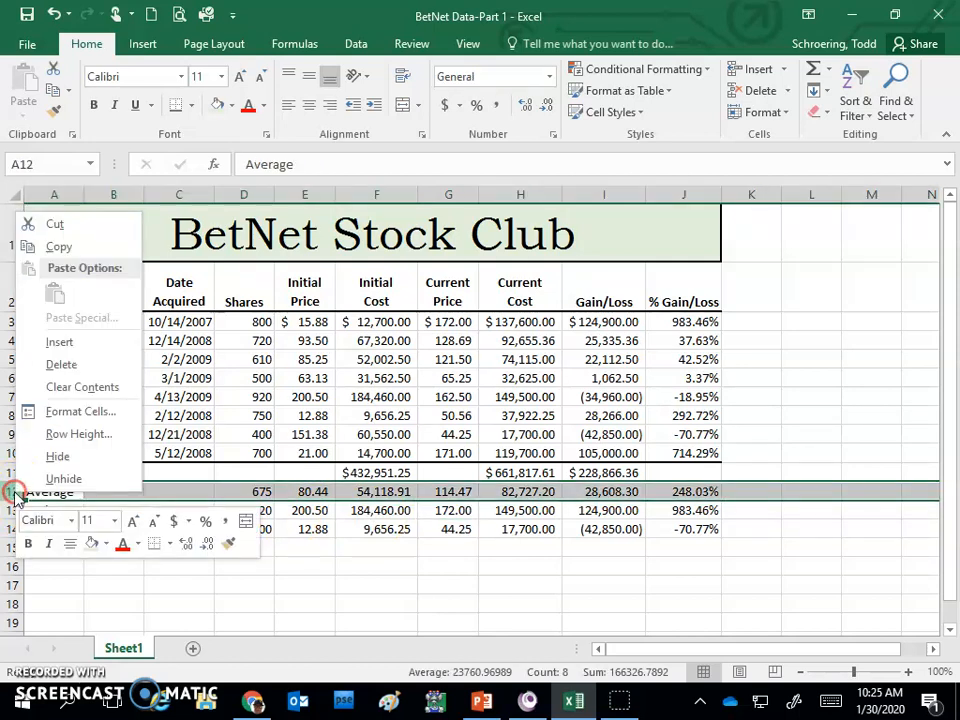
click(65, 434)
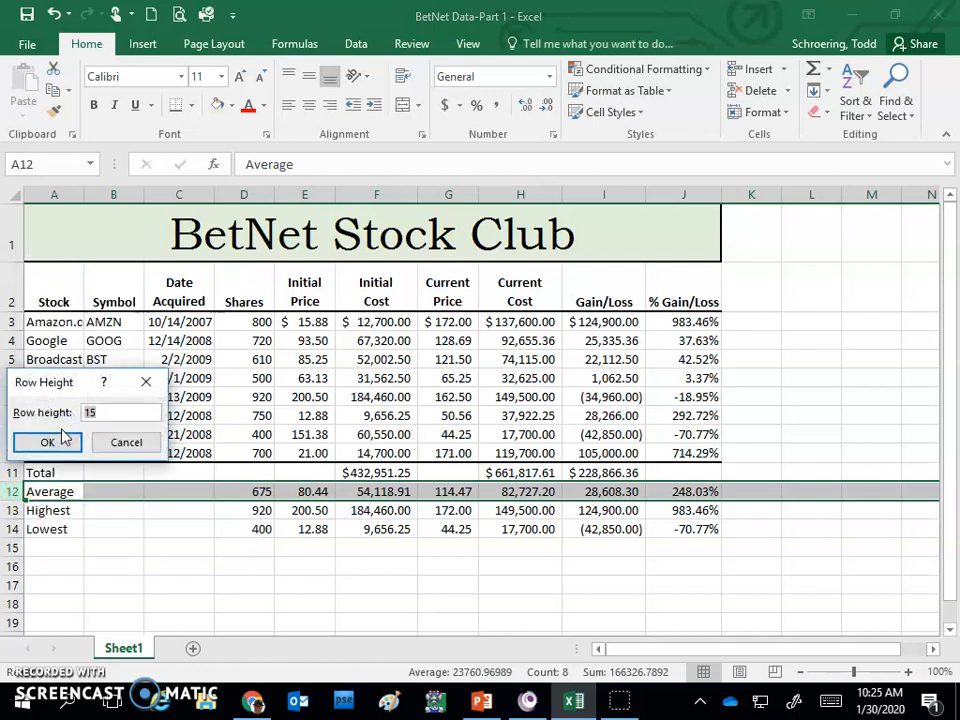
text(2)
click(47, 442)
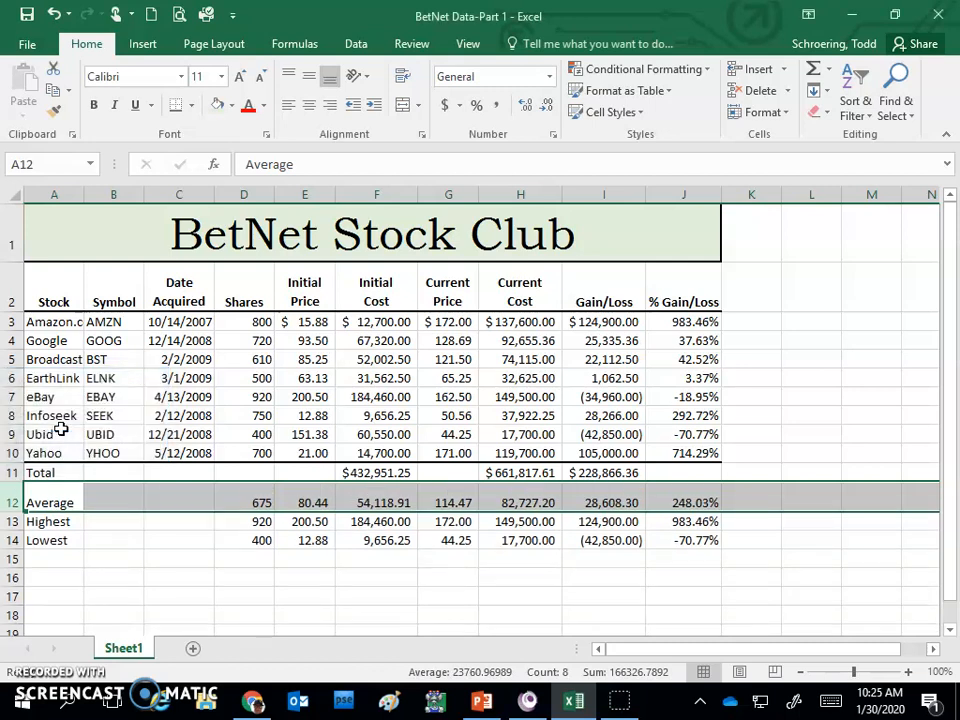
click(463, 494)
click(462, 537)
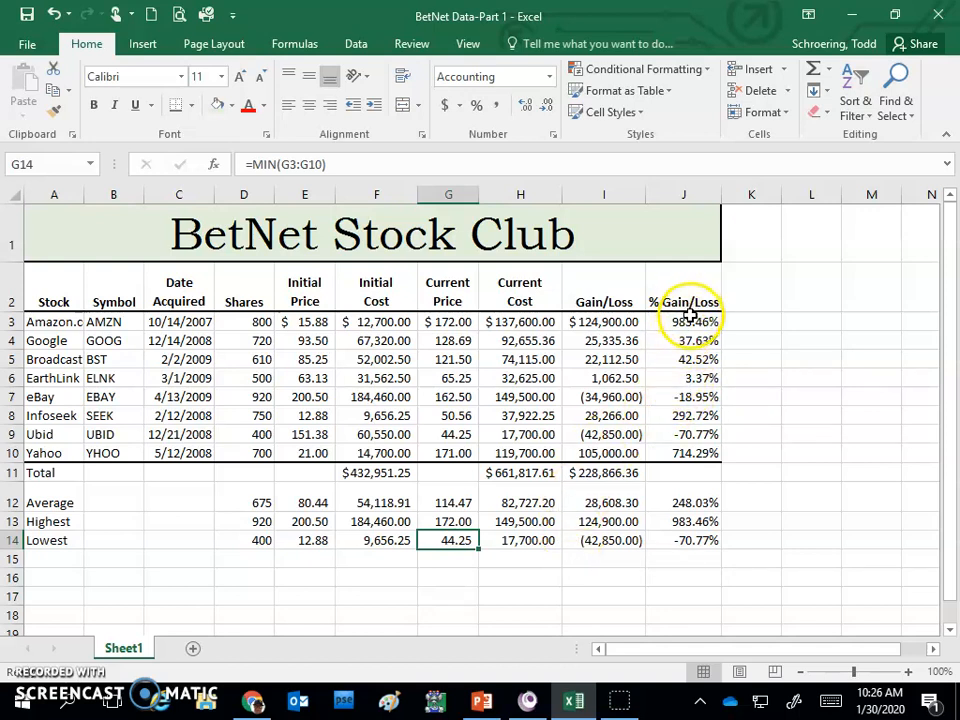
- Create a conditional formatting rule for the % Gain/Loss values in J3:J10 that targets cell values less than 0
drag(686, 321, 688, 452)
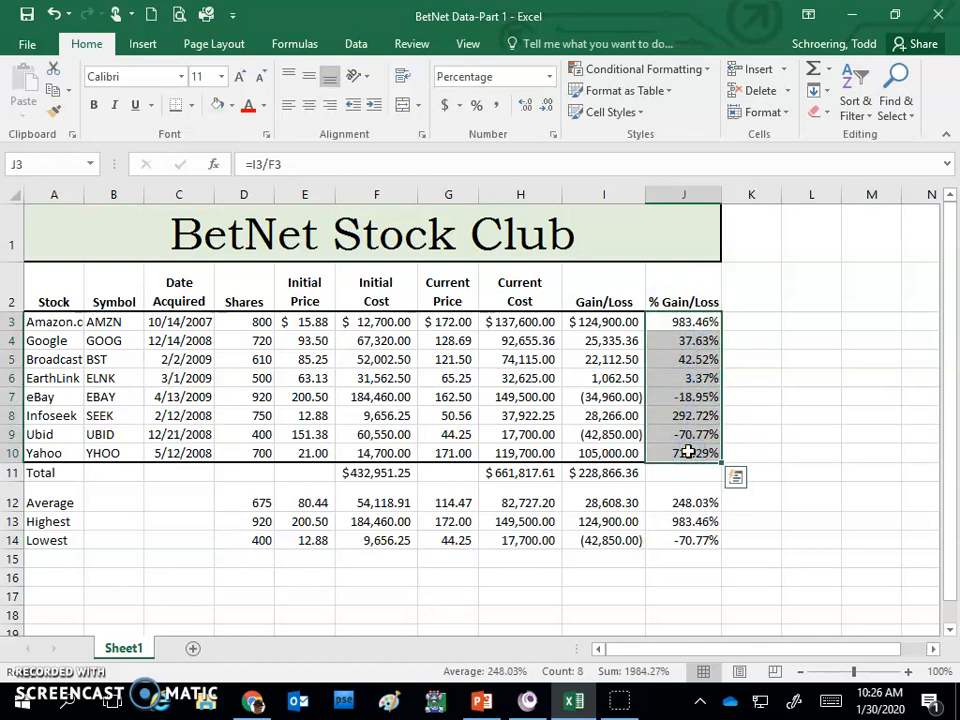
click(671, 70)
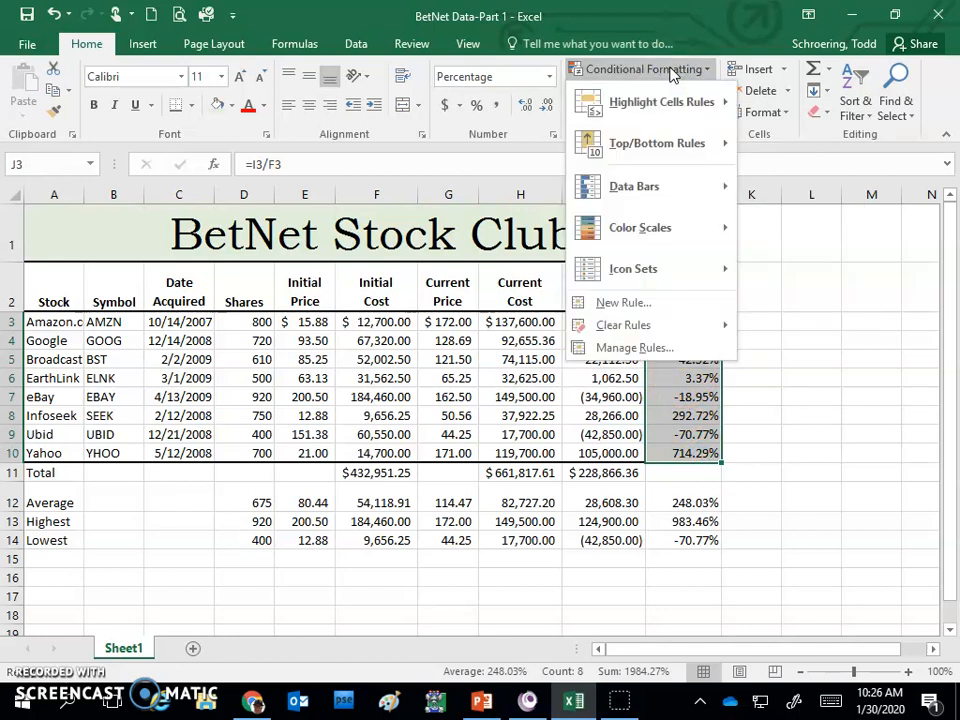
click(648, 303)
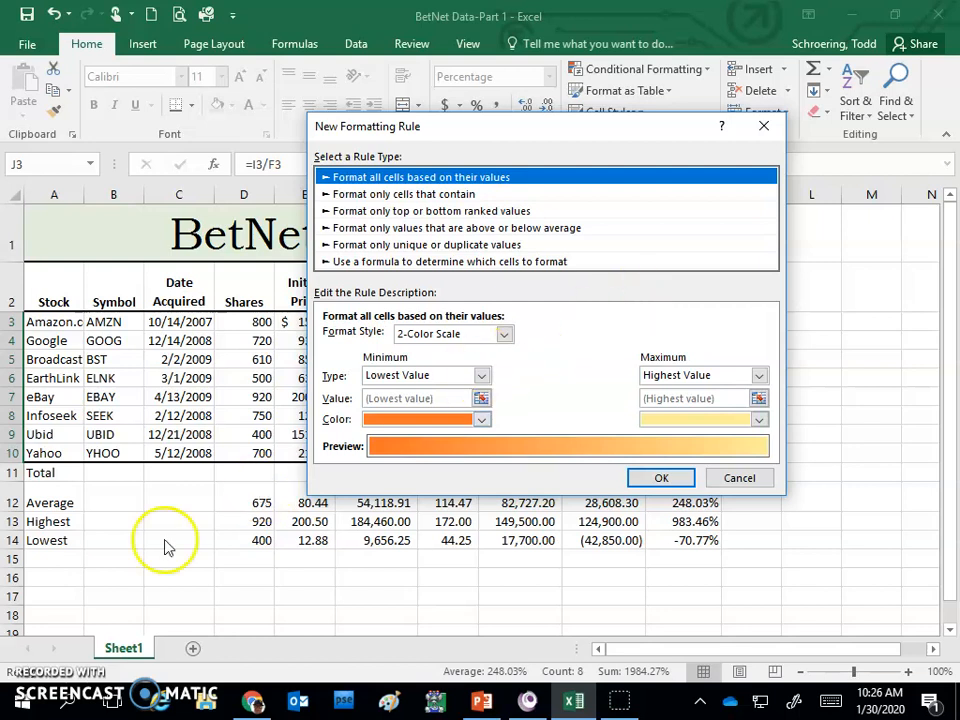
click(22, 688)
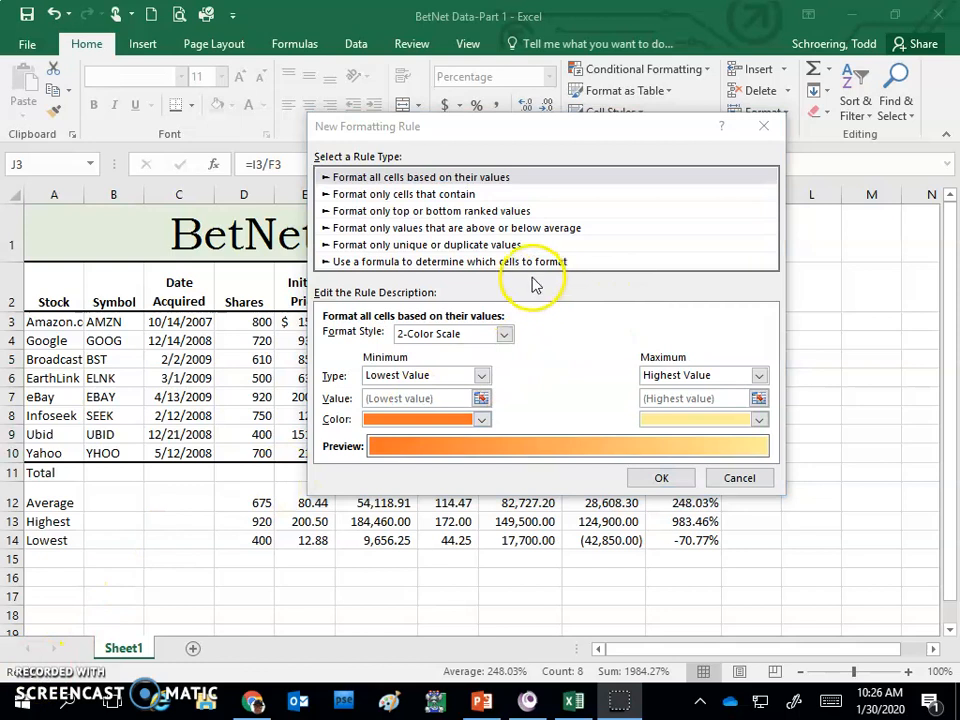
click(427, 196)
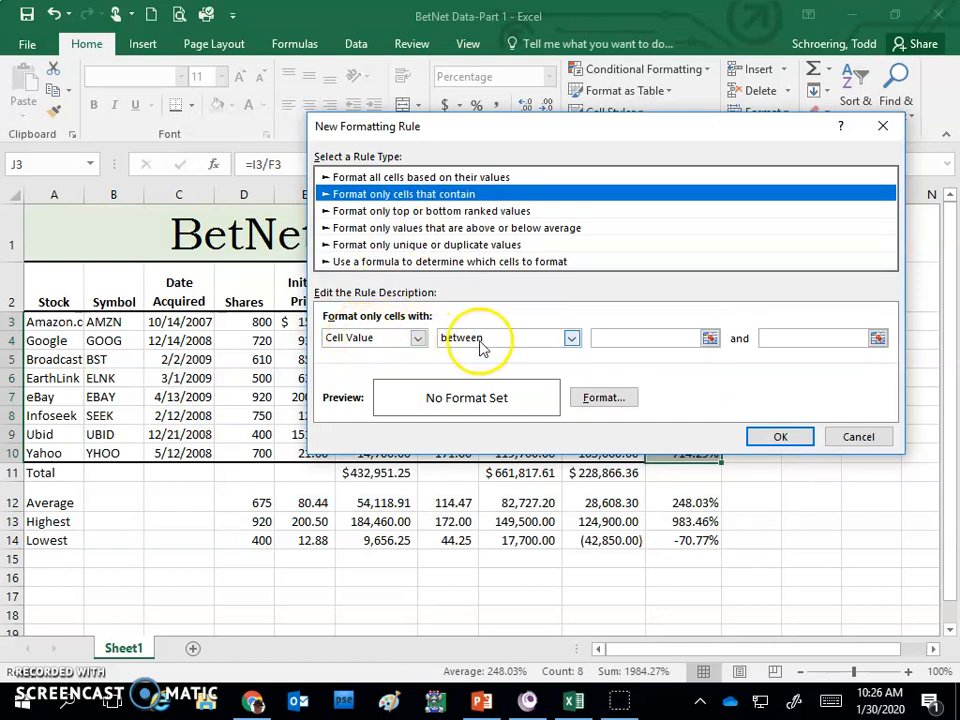
click(572, 341)
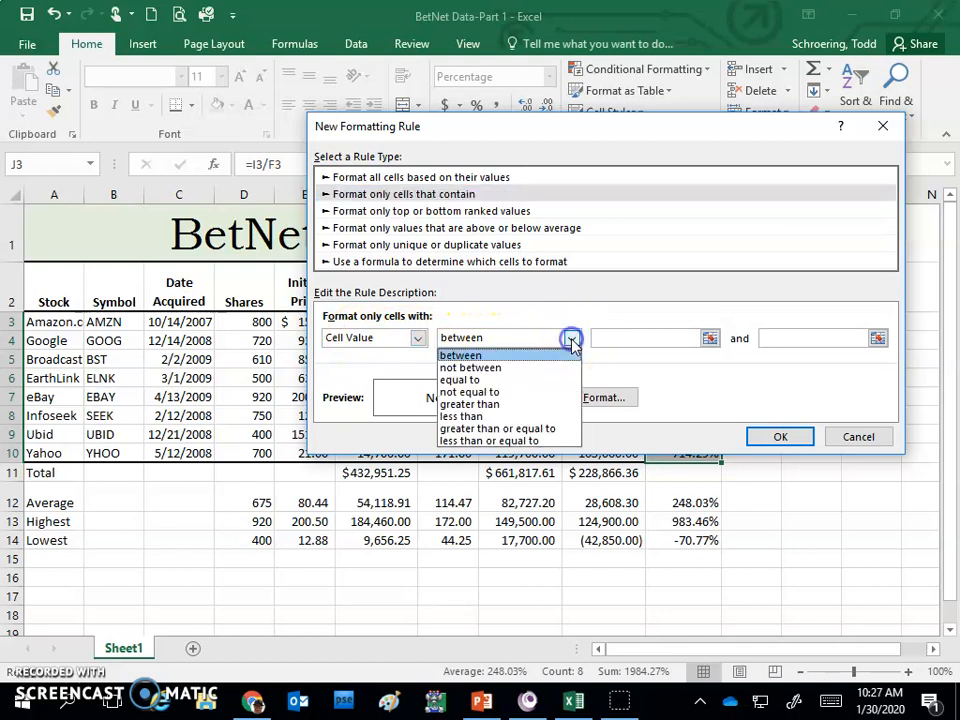
click(513, 417)
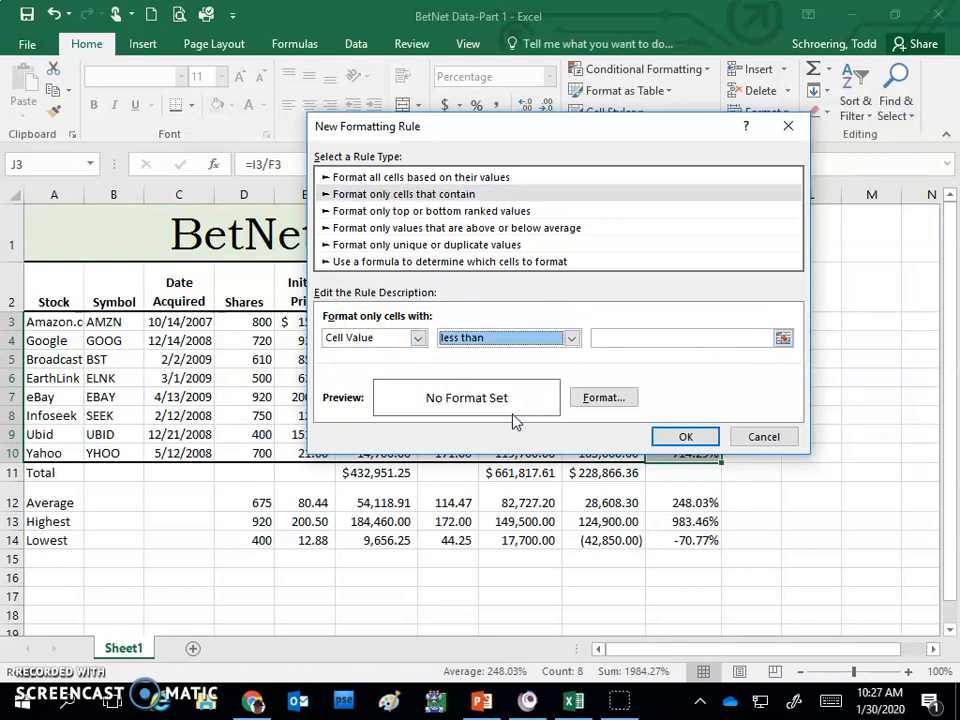
click(633, 338)
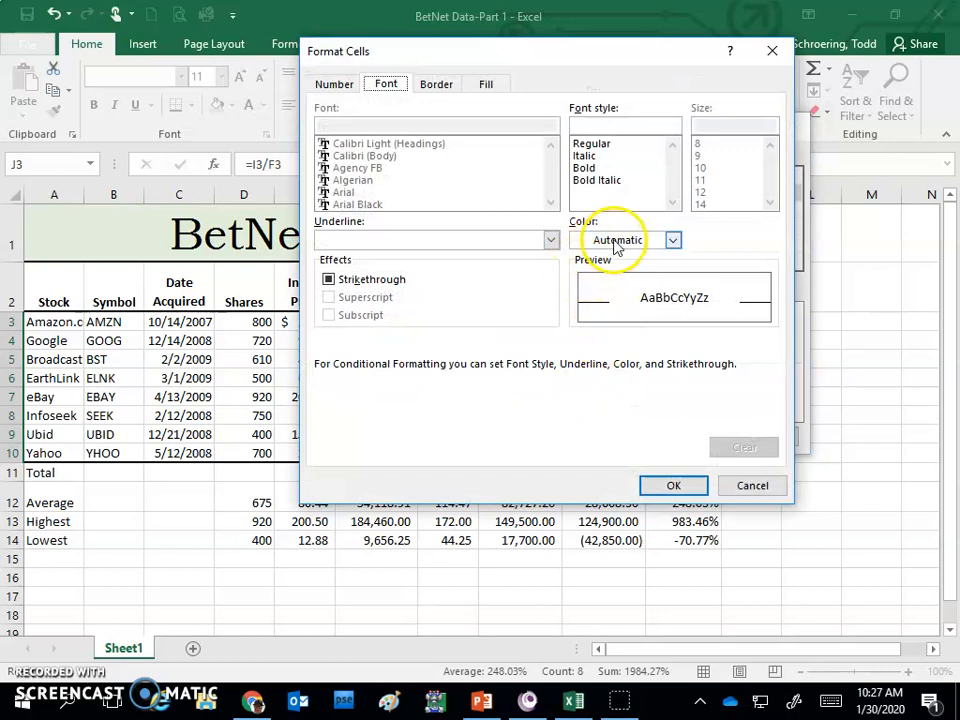
- Give the rule a bold white font and a red fill, and apply it to the selected cells
click(673, 241)
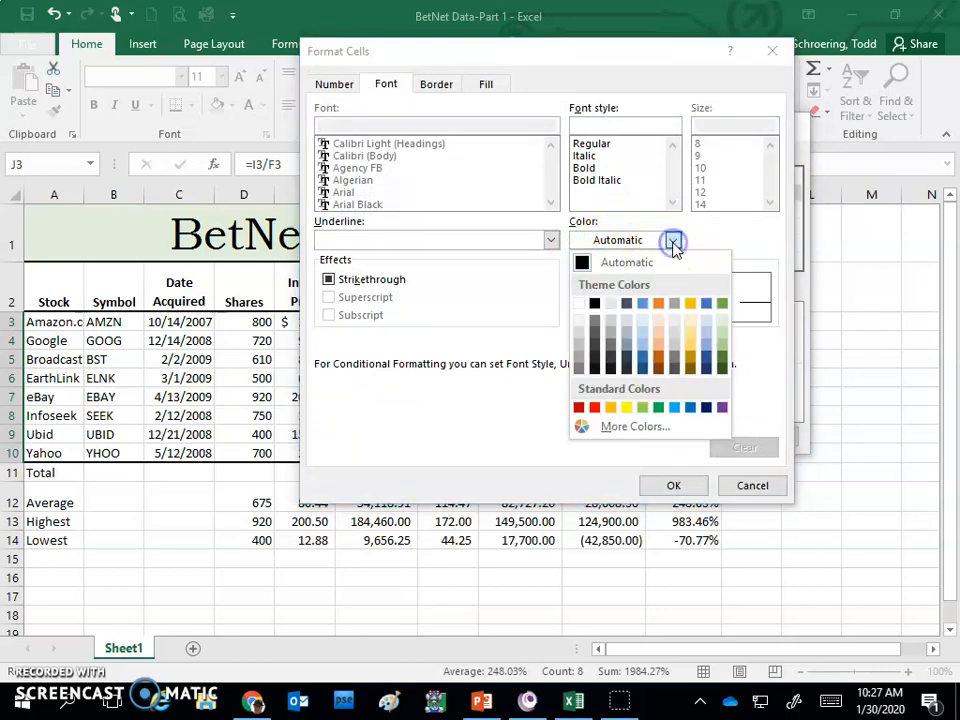
click(581, 304)
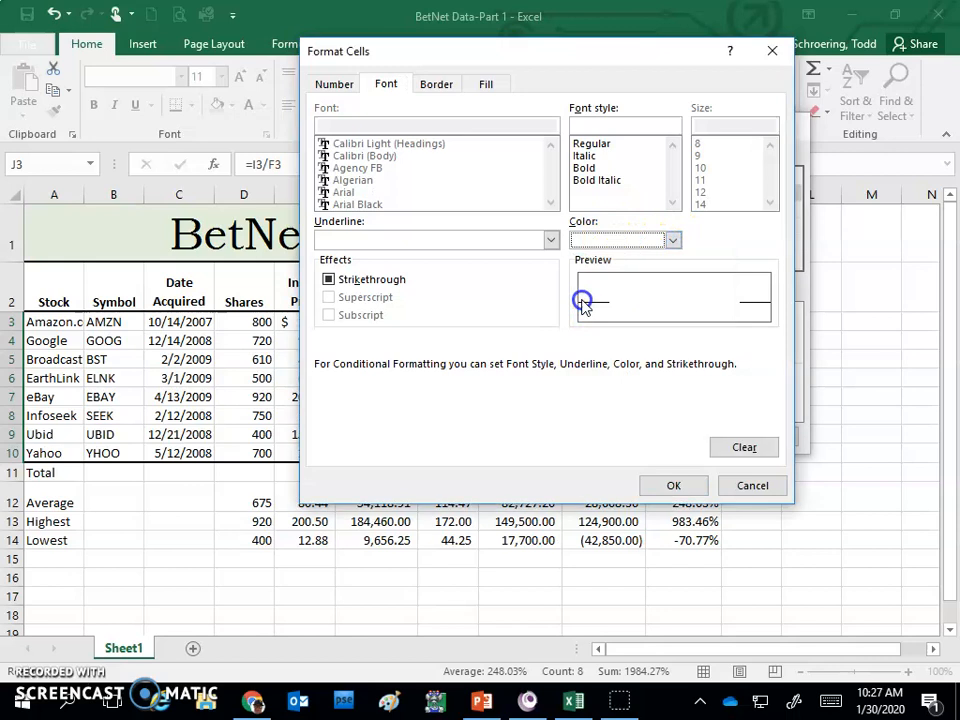
click(594, 169)
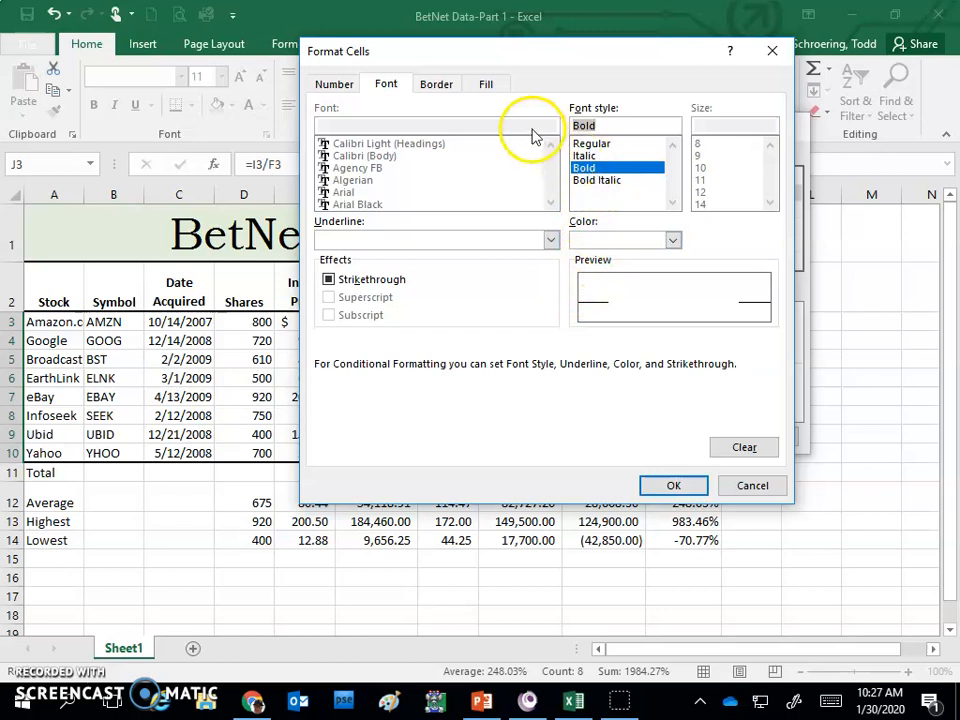
click(489, 86)
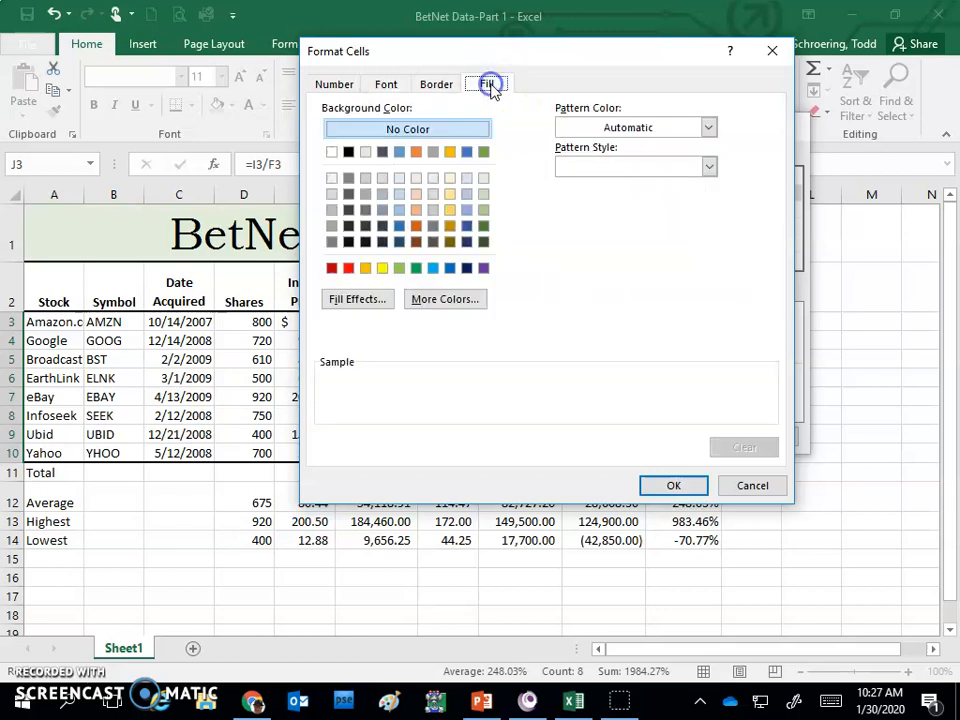
click(349, 268)
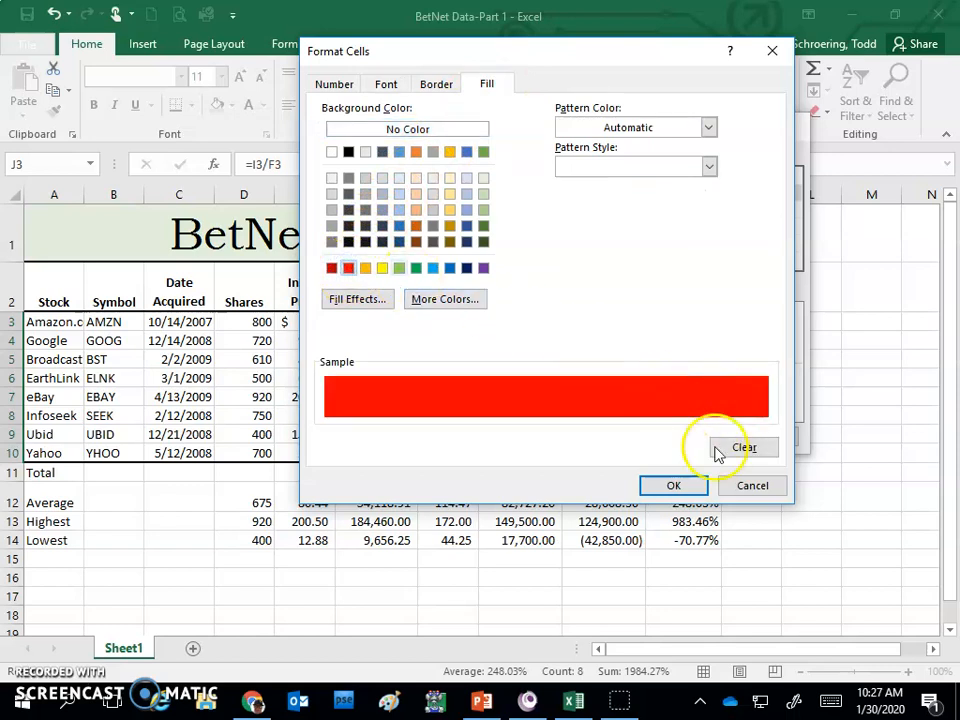
click(673, 486)
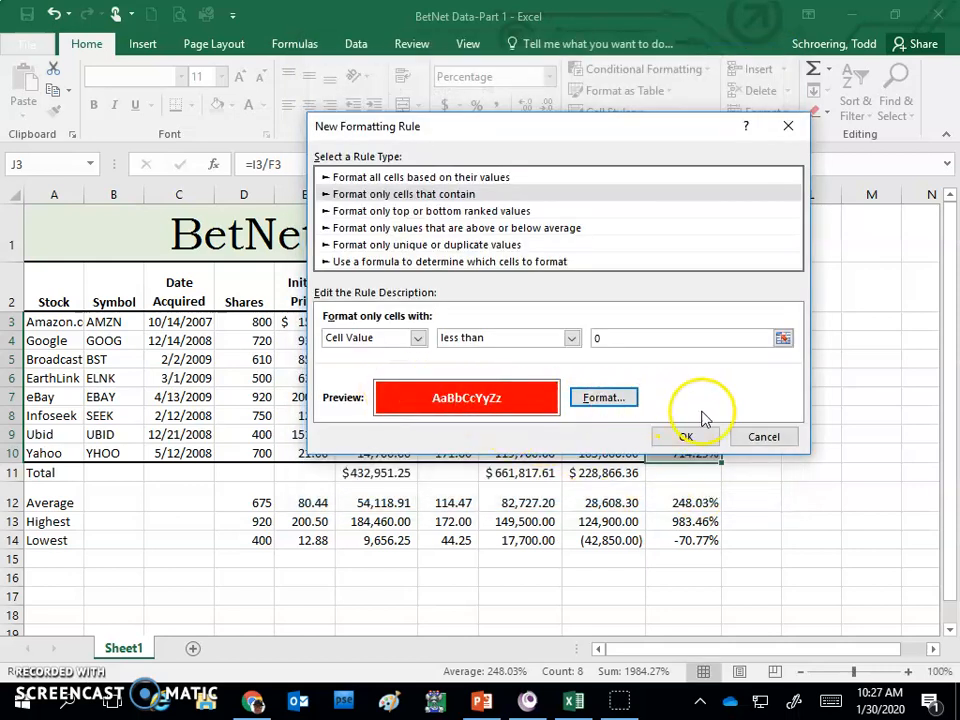
click(686, 437)
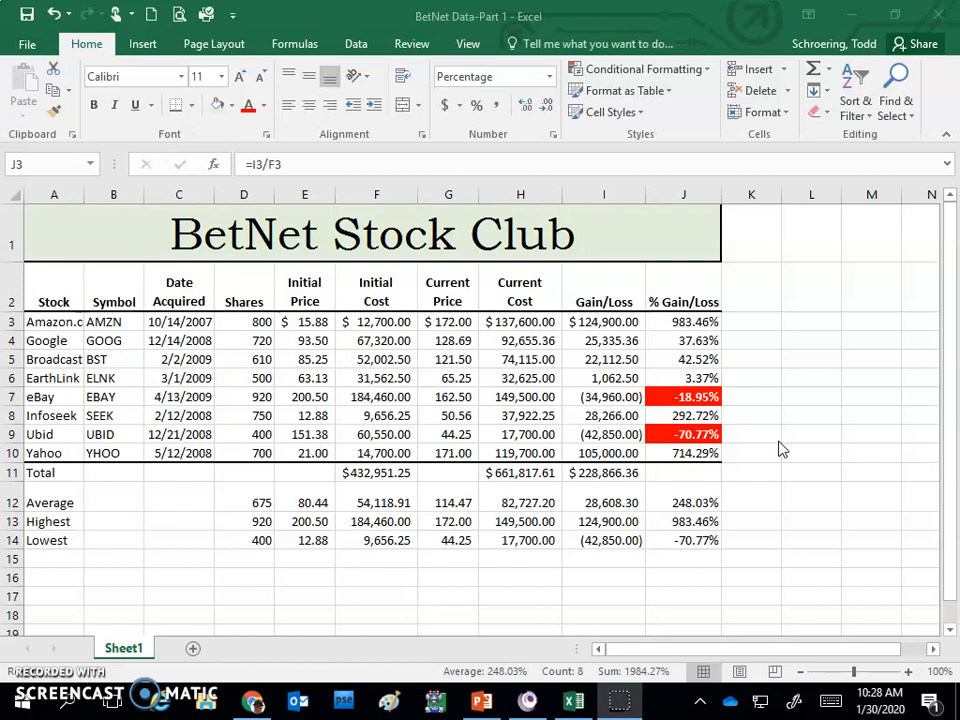
- Sort the stock table A2:J10, which has headers, by % Gain/Loss values from largest to smallest
click(57, 287)
drag(59, 288, 652, 453)
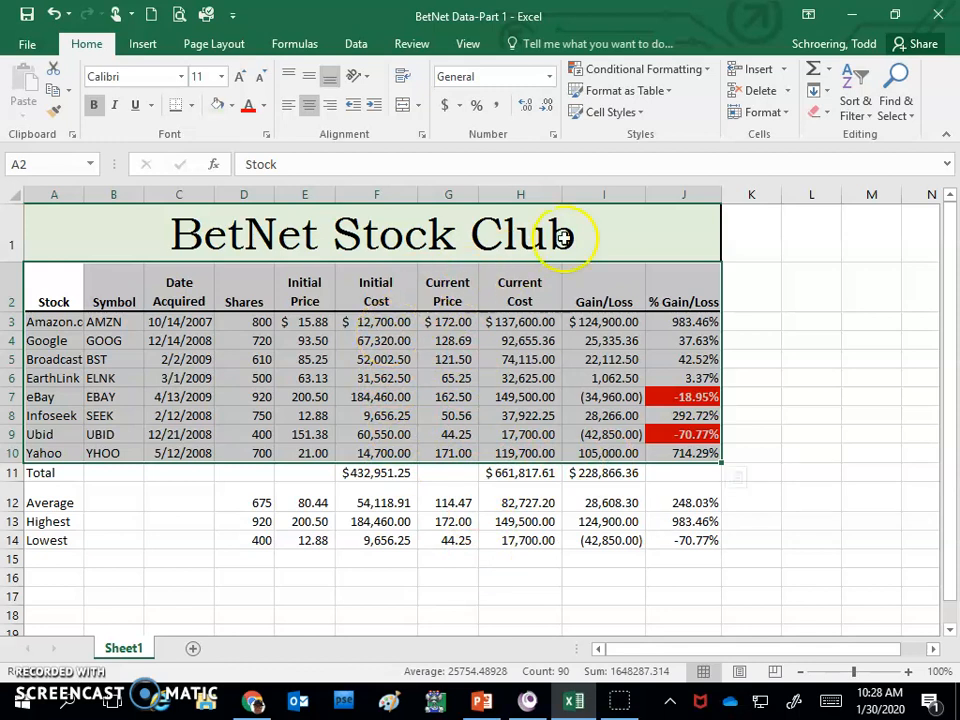
click(855, 108)
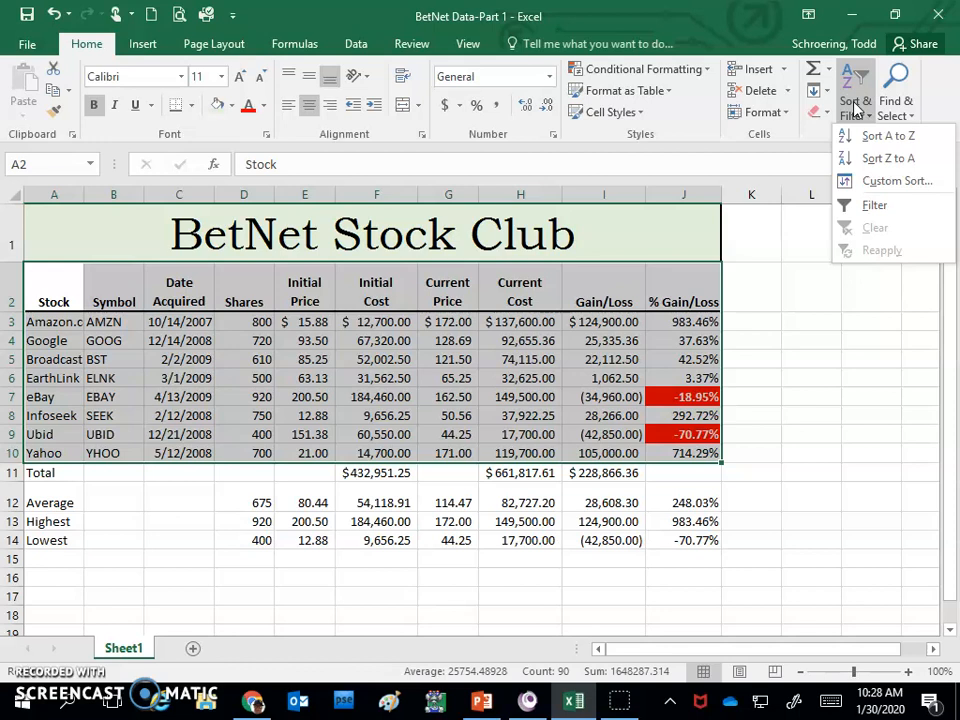
click(879, 180)
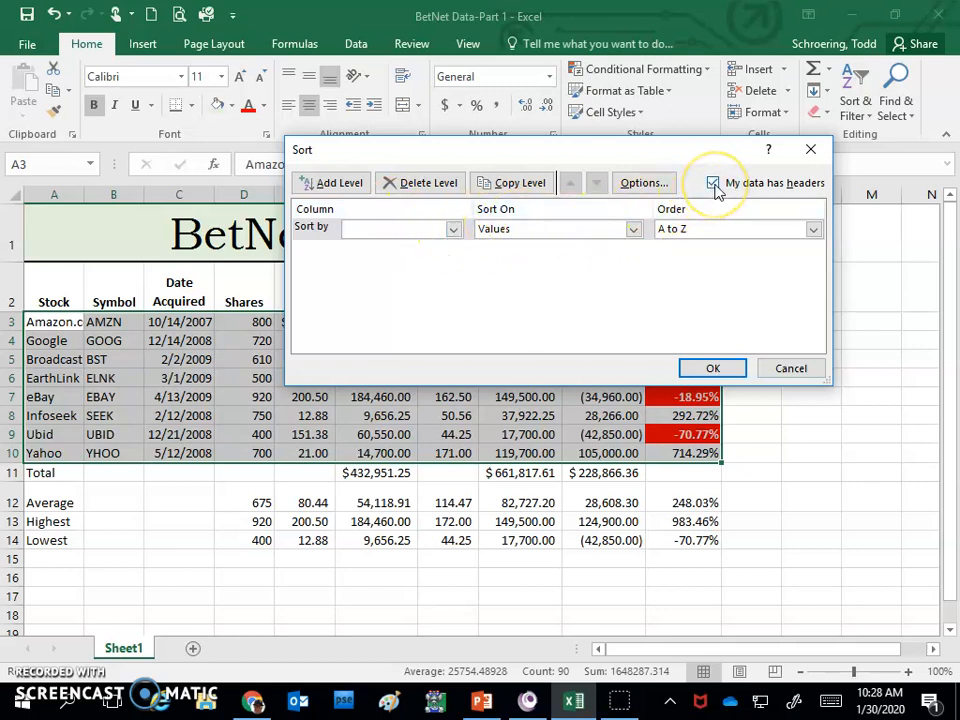
click(453, 231)
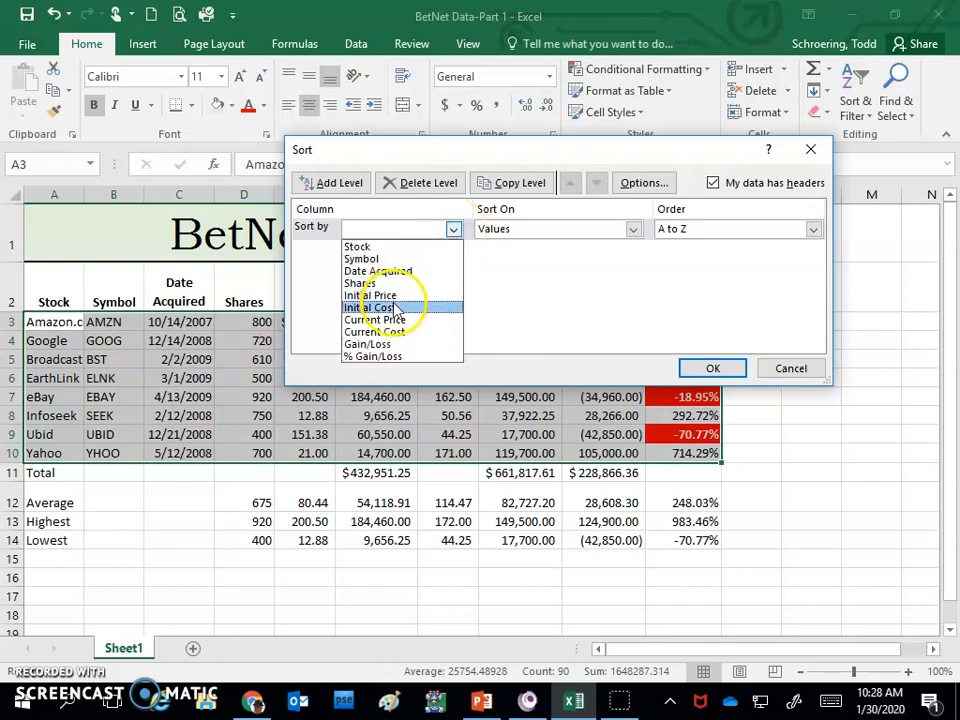
click(385, 358)
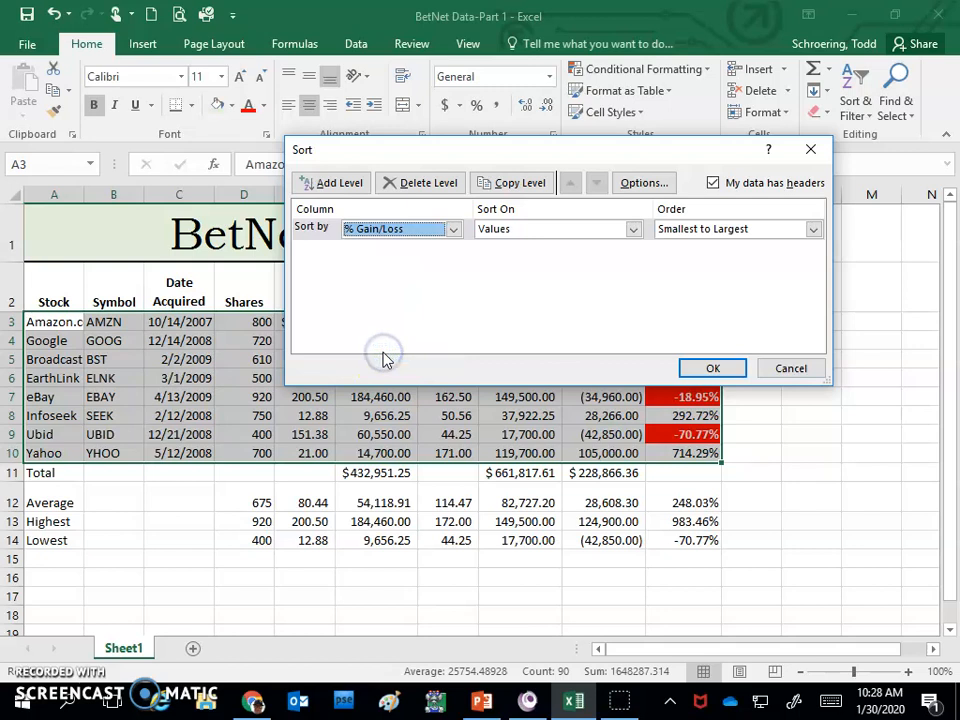
click(813, 229)
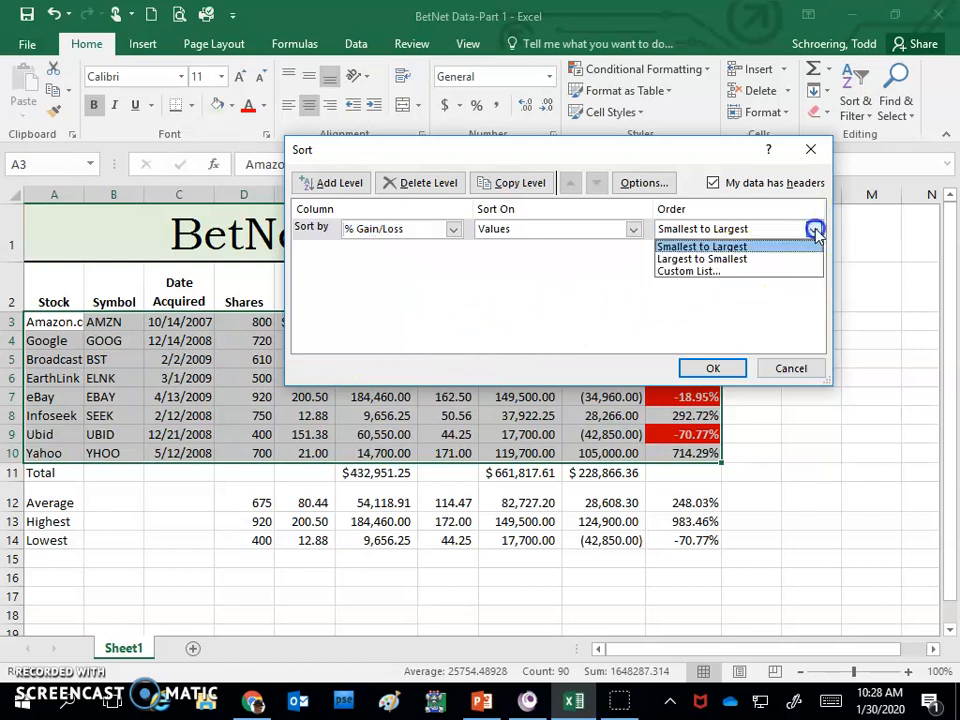
click(752, 259)
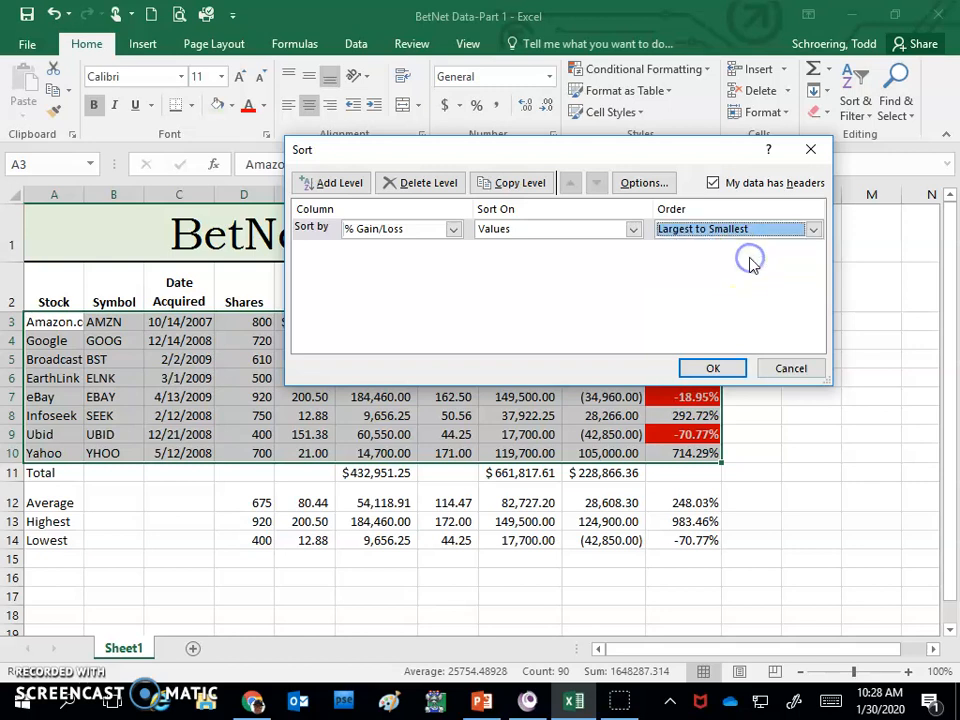
click(707, 365)
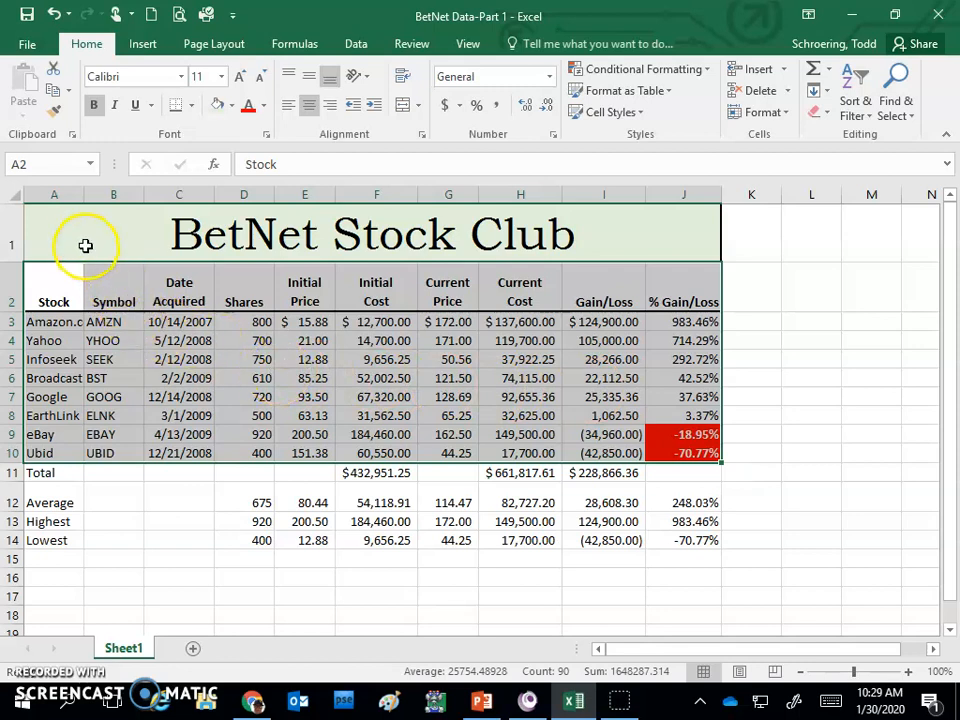
- Autofit the widths of the Stock column A and the % Gain/Loss column J
double_click(83, 194)
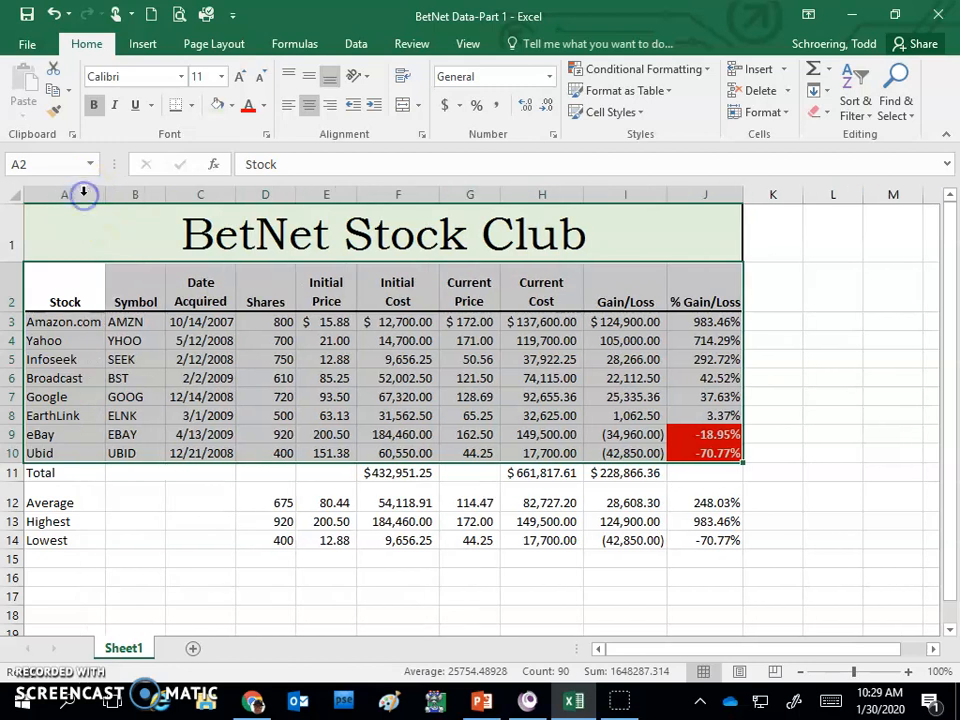
double_click(742, 192)
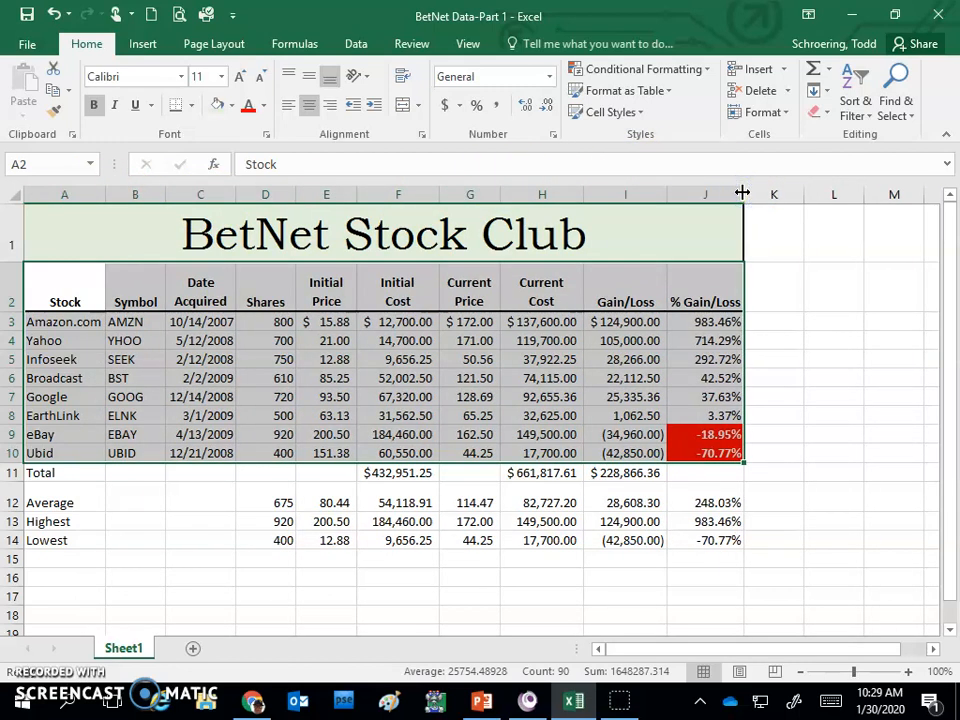
click(786, 373)
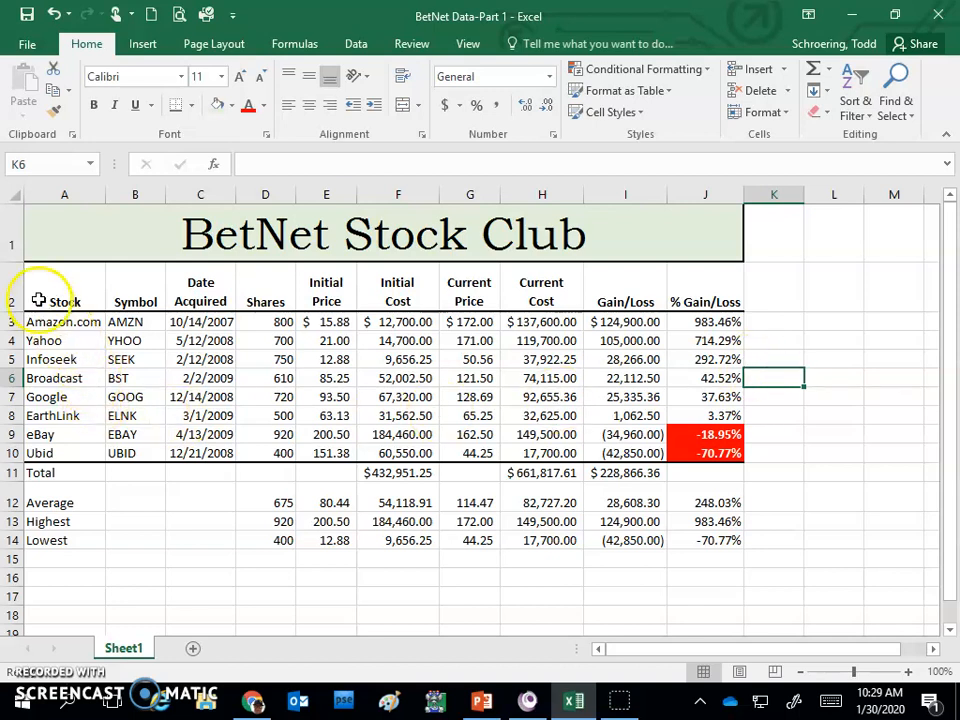
- Insert a 3-D pie chart of the stock names A3:A10 and current costs H3:H10, and place it below the table
drag(48, 320, 61, 453)
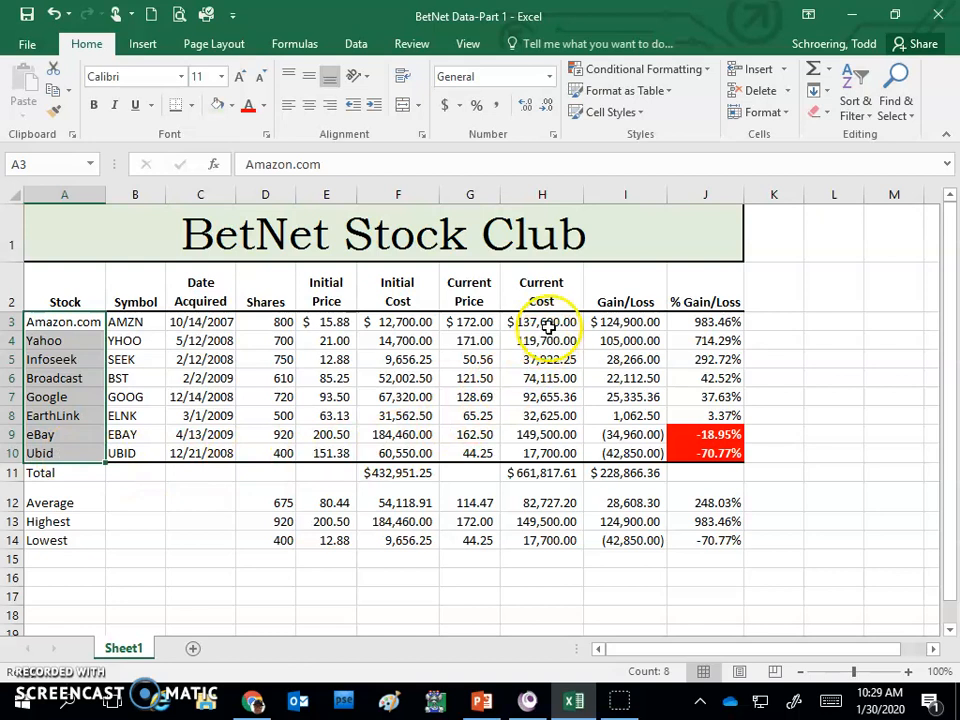
drag(548, 321, 542, 444)
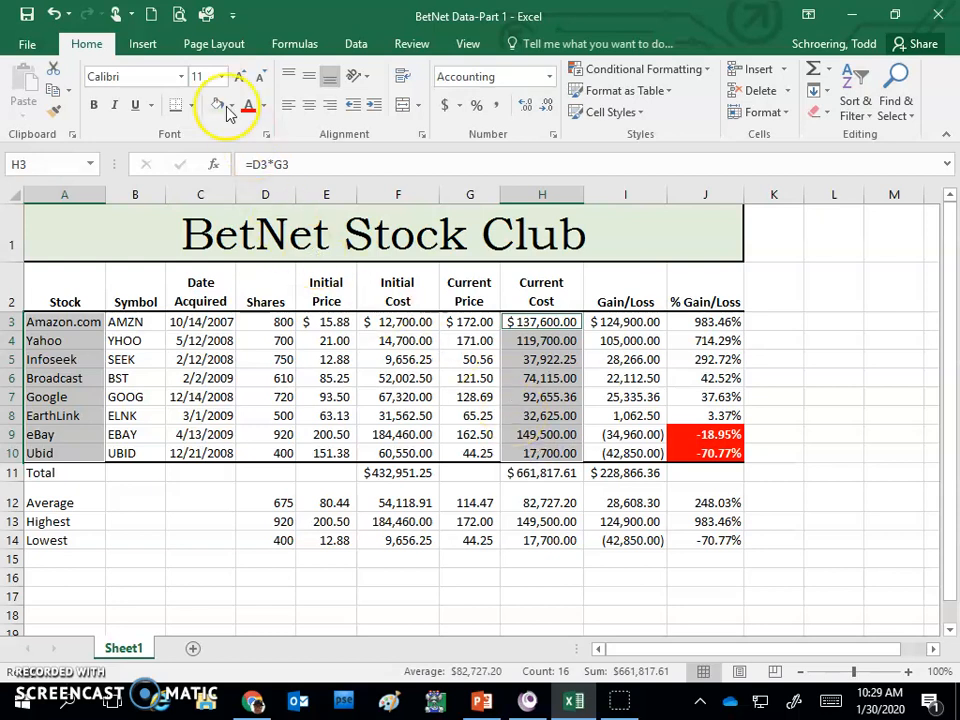
click(145, 46)
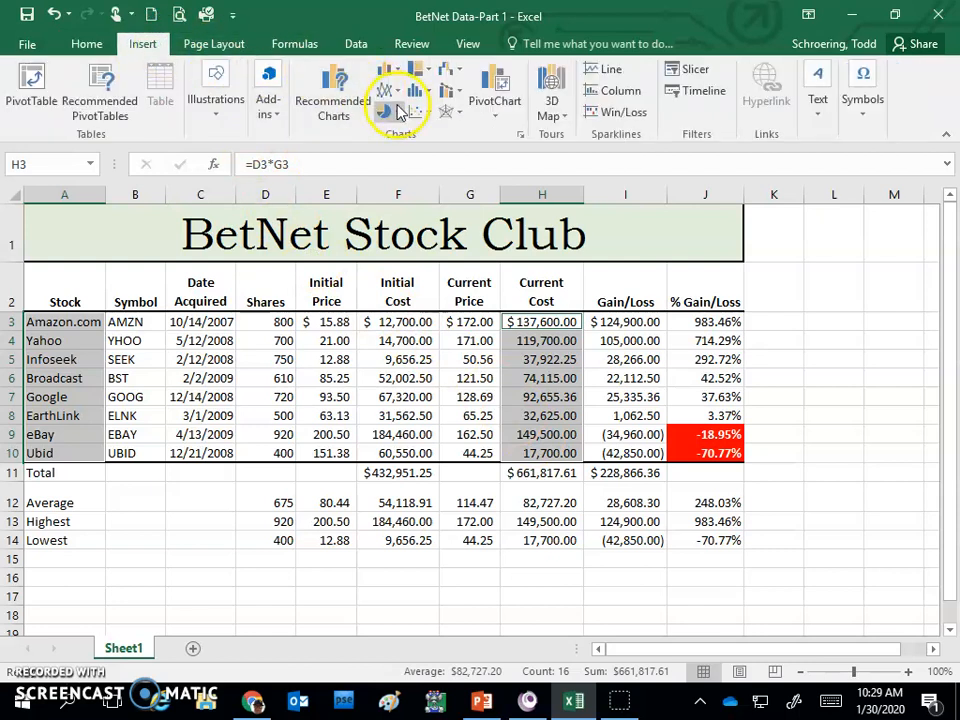
click(397, 107)
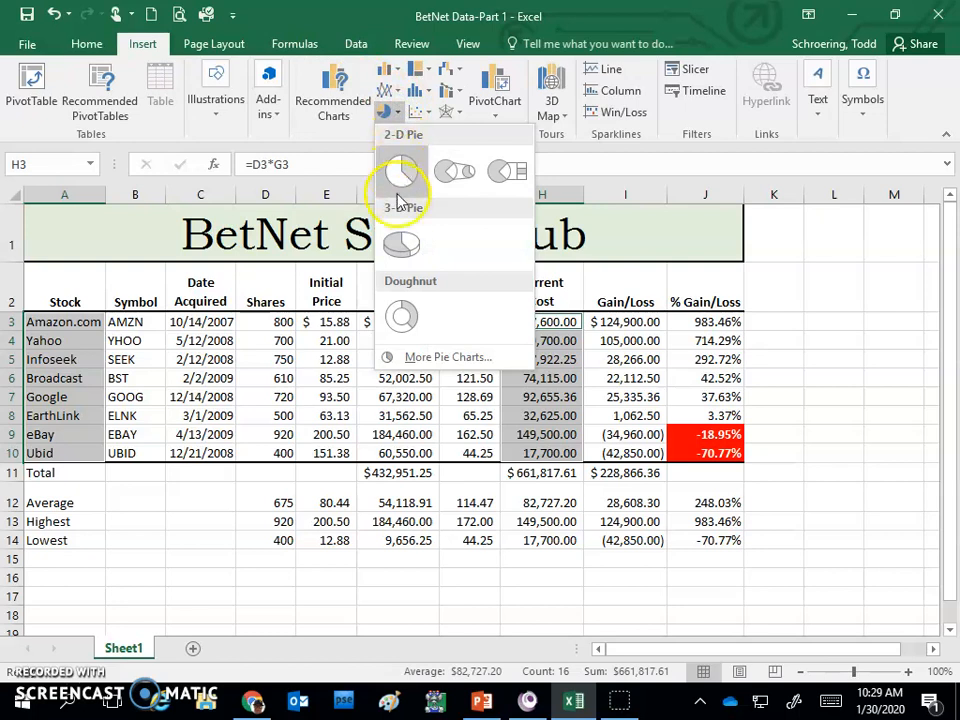
click(401, 246)
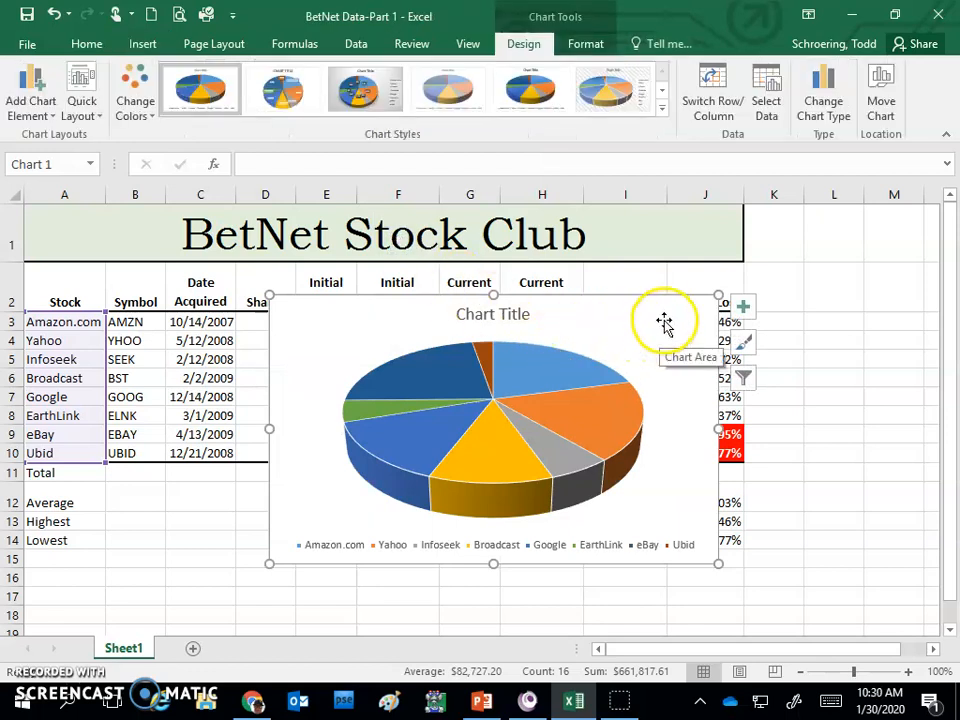
drag(686, 316, 547, 571)
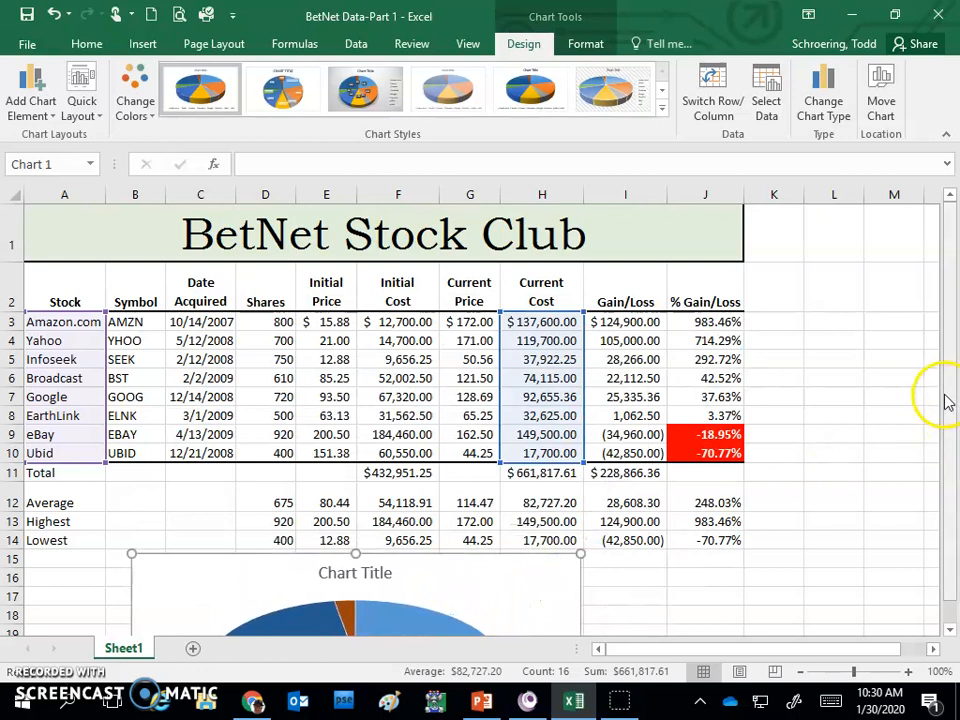
- Replace the pie chart's placeholder title with "Current Cost"
drag(949, 392, 949, 398)
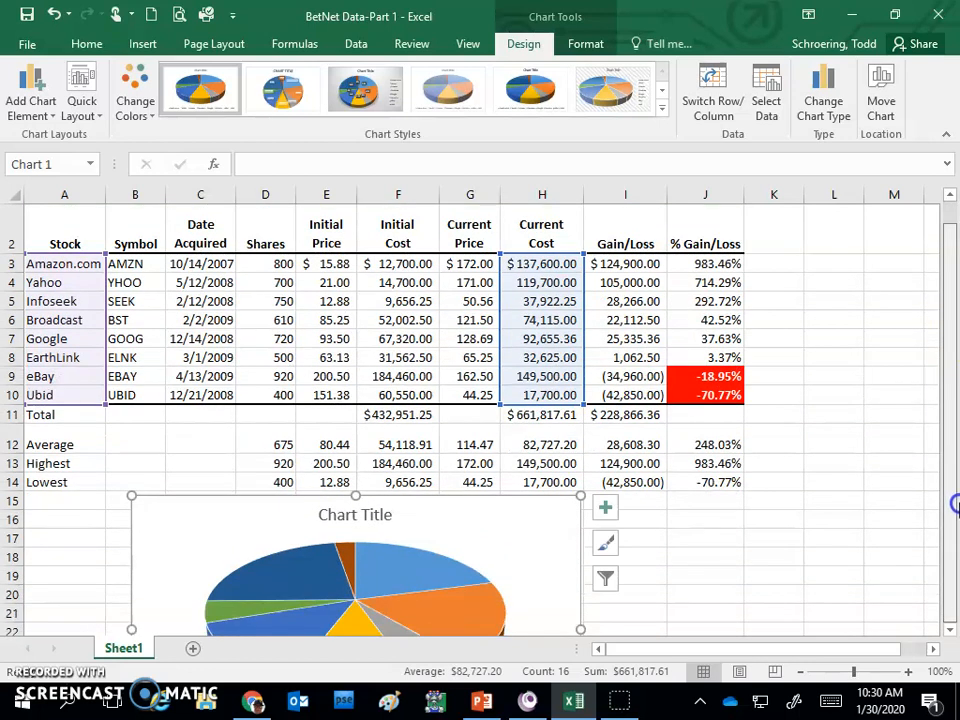
click(367, 516)
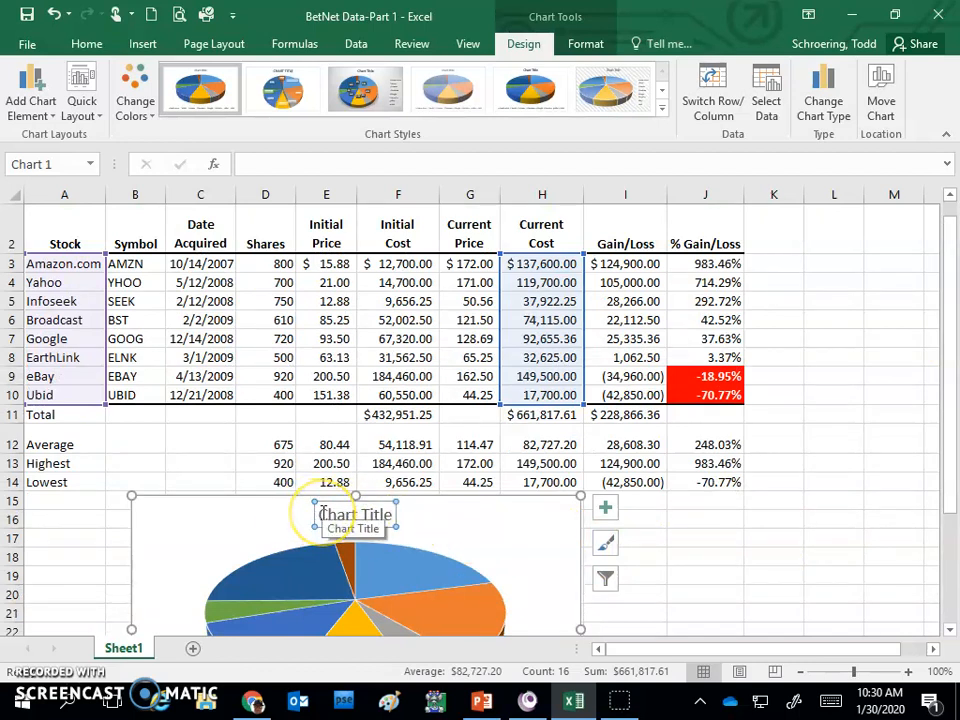
drag(322, 514, 381, 520)
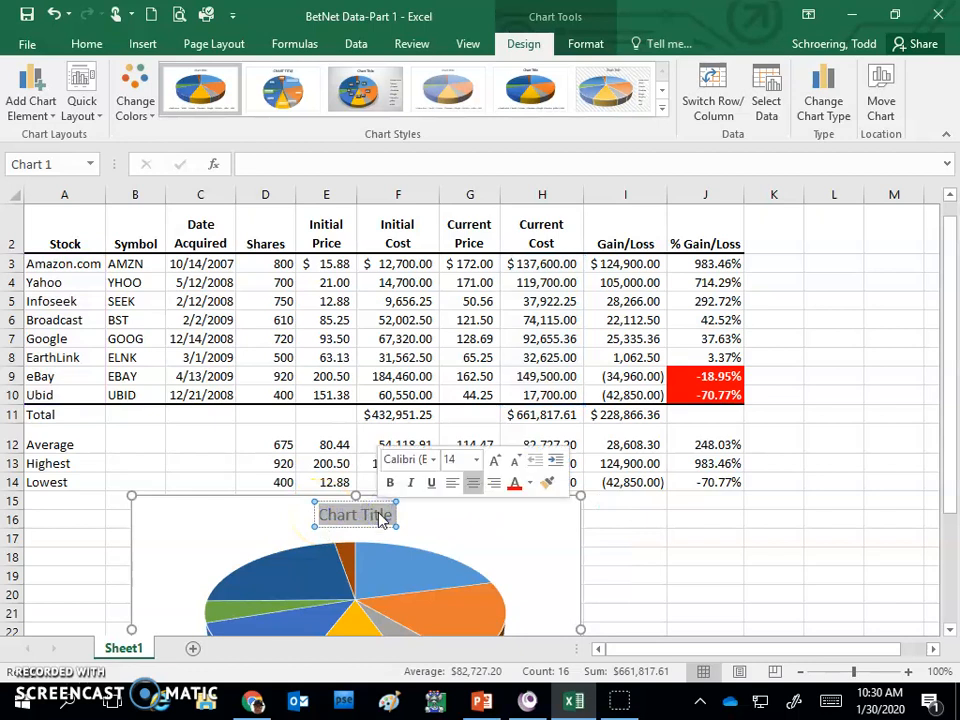
text(Curren)
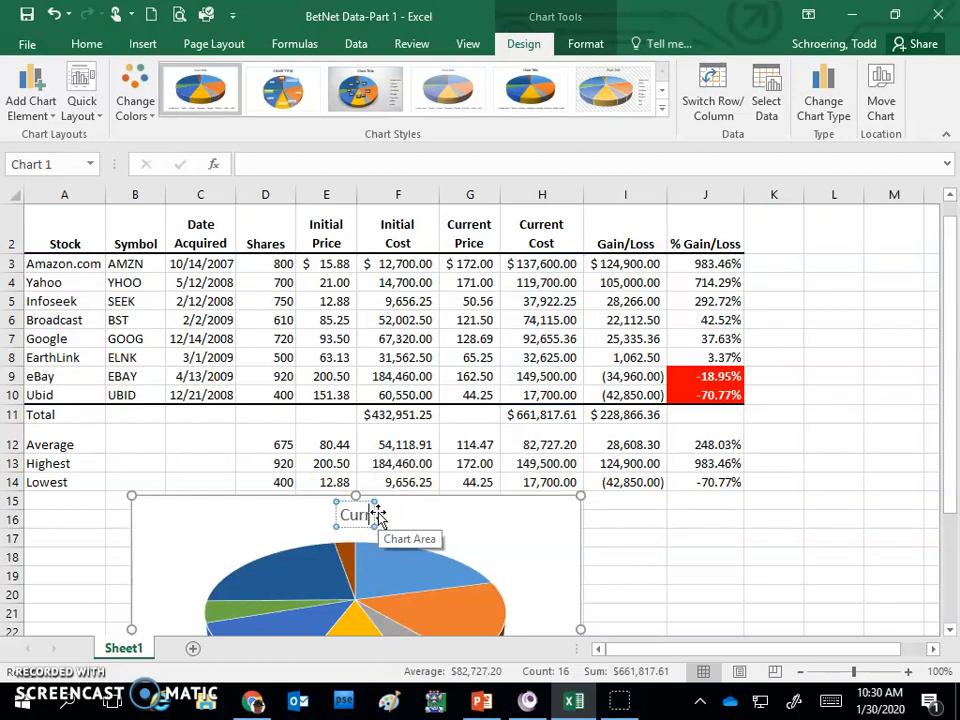
text(t Cost)
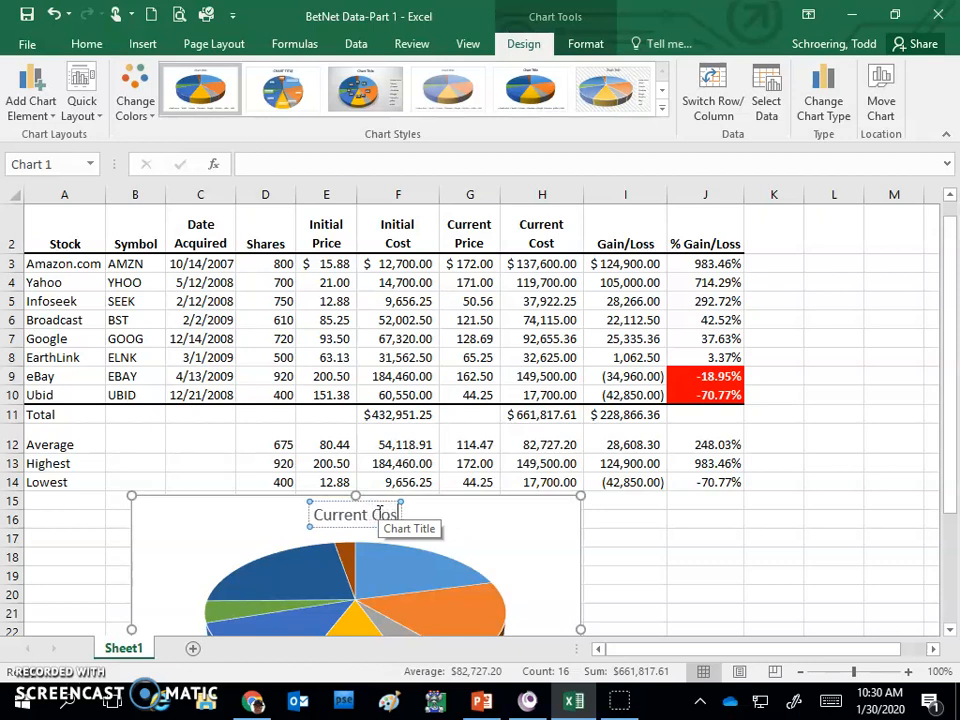
click(615, 541)
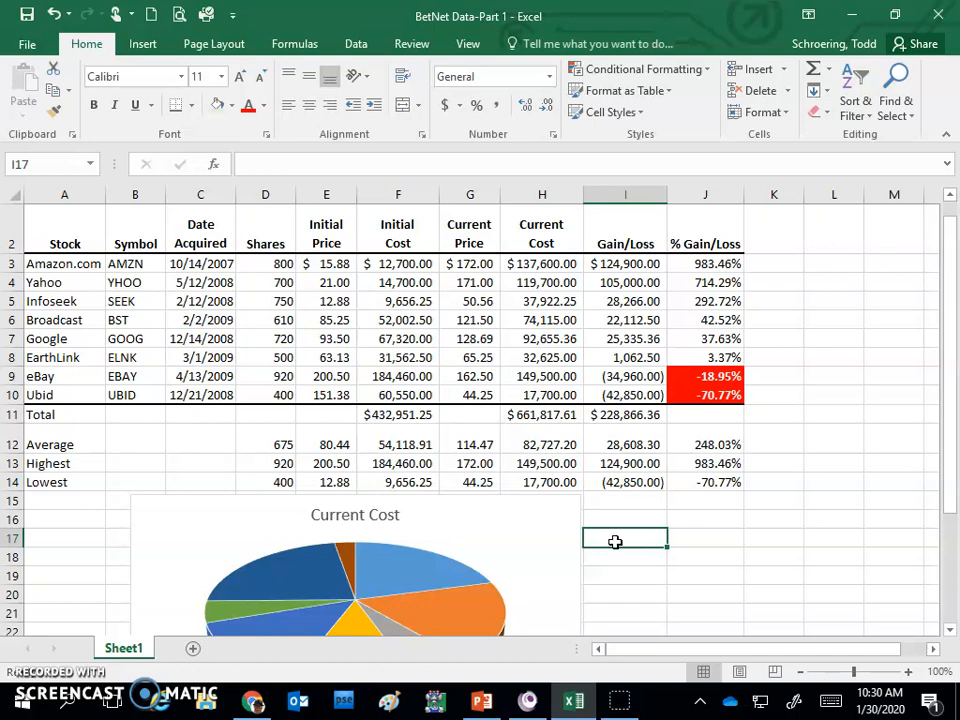
- Set the worksheet's print orientation to landscape in the print settings
key(ctrl+p)
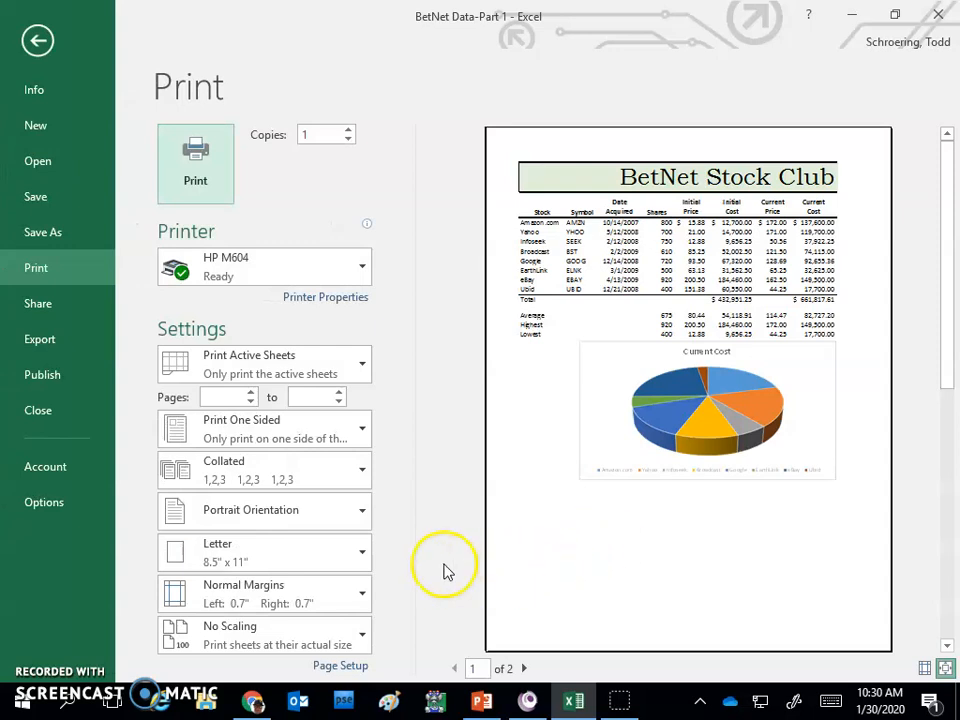
click(282, 518)
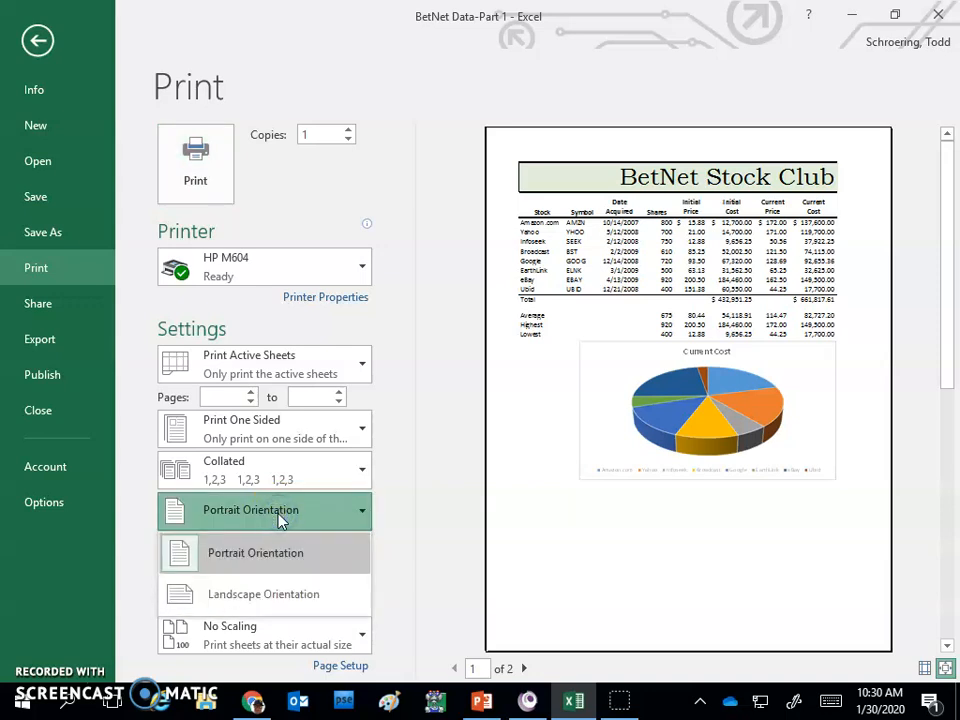
click(280, 595)
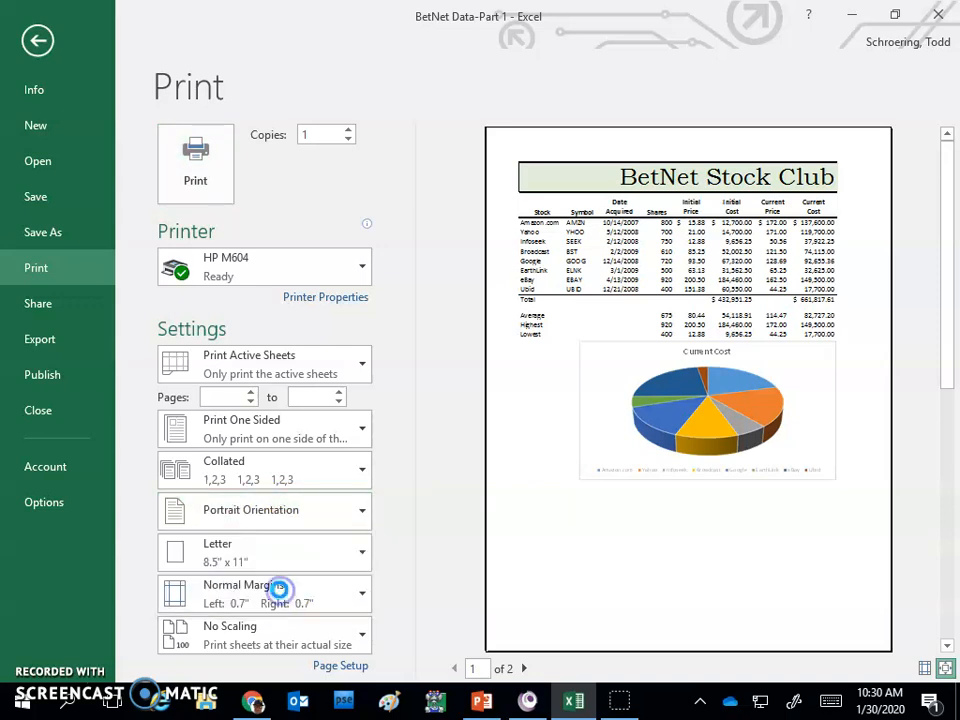